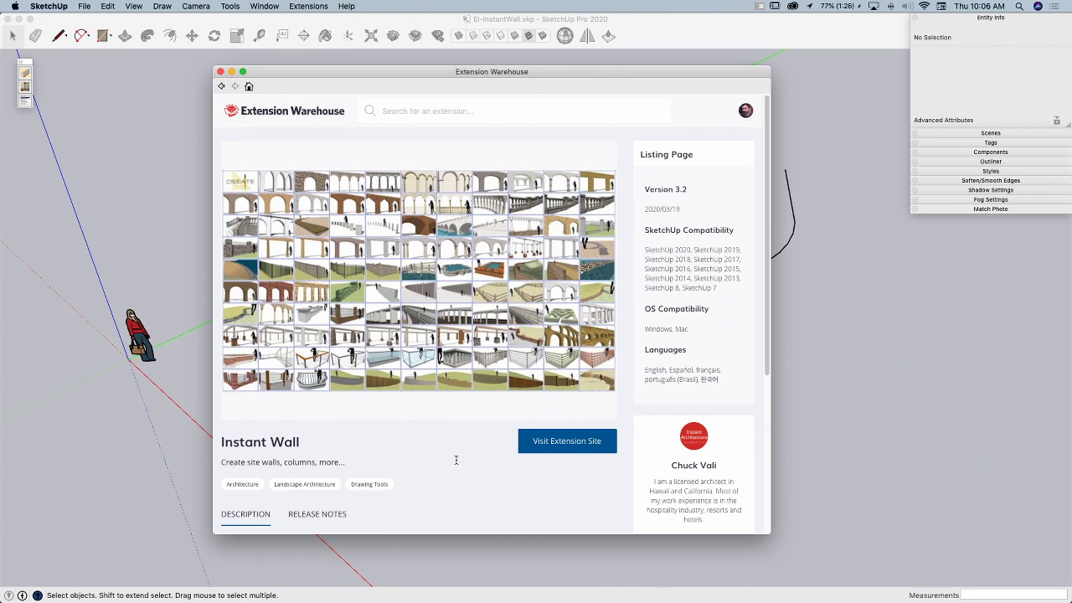
Close the Extension Warehouse and move the Instant Wall toolbar into the viewport.
{"action": "left_click", "coordinate": [220, 72]}
{"action": "left_click_drag", "start_coordinate": [29, 63], "coordinate": [71, 72]}
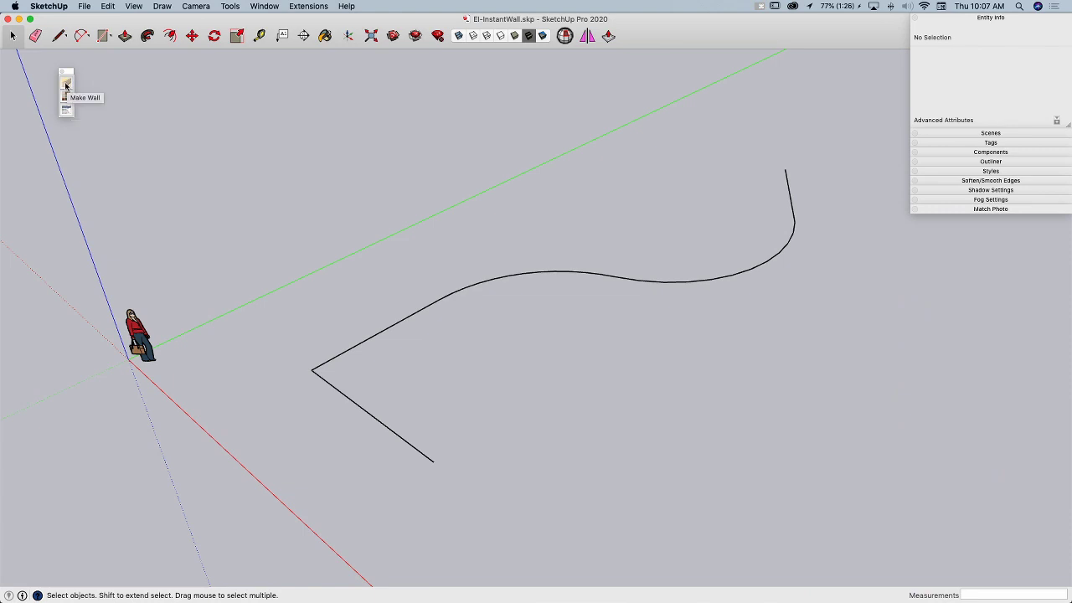
Bring up the Instant Wall settings and position the window and toolbar at the left.
{"action": "left_click", "coordinate": [66, 86]}
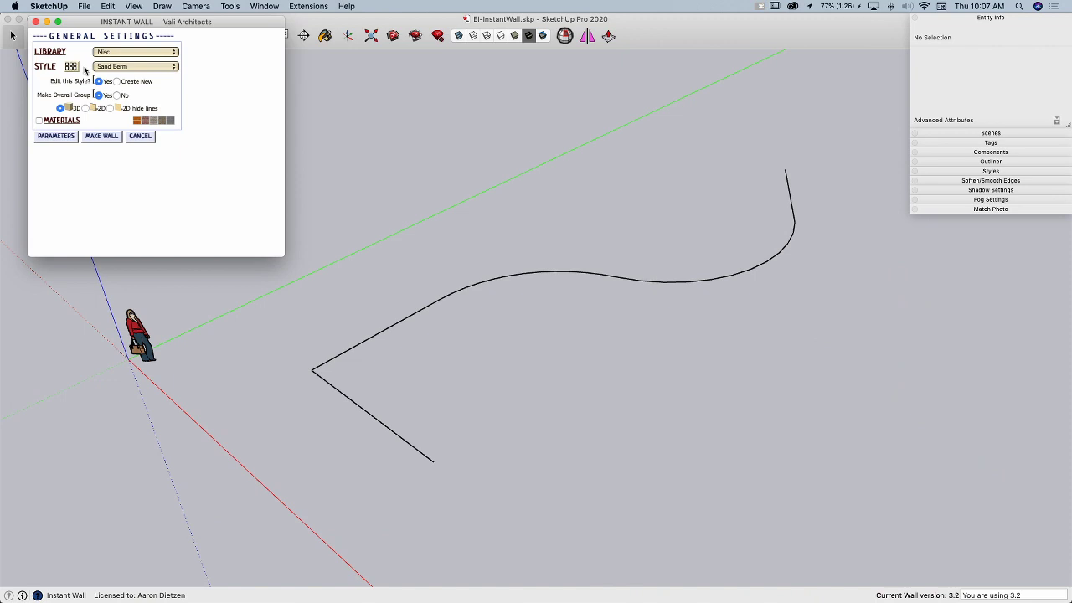
{"action": "left_click_drag", "start_coordinate": [111, 35], "coordinate": [169, 66]}
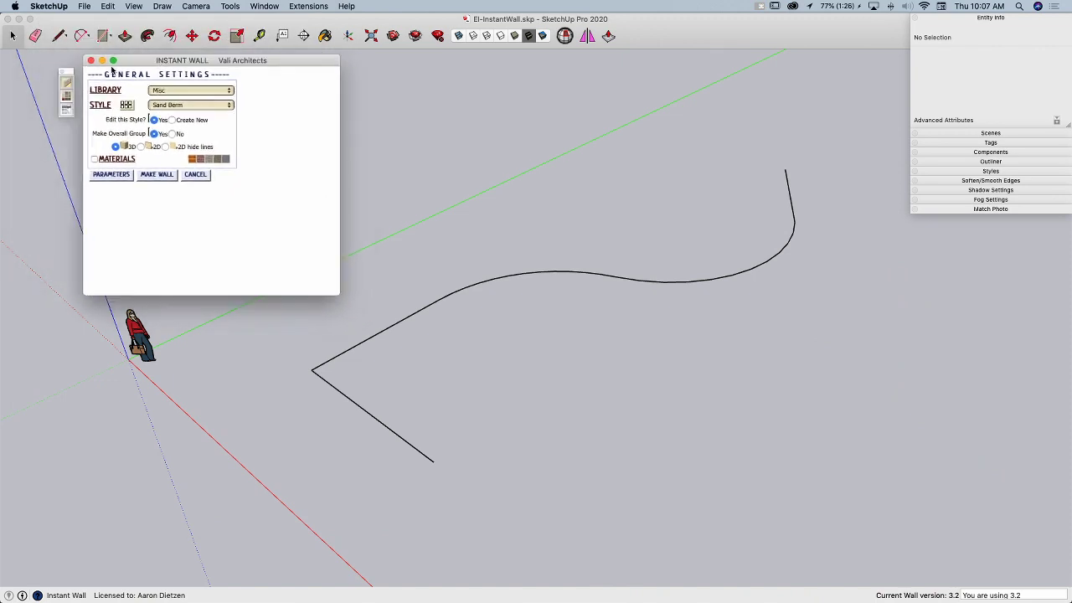
{"action": "left_click_drag", "start_coordinate": [67, 71], "coordinate": [6, 64]}
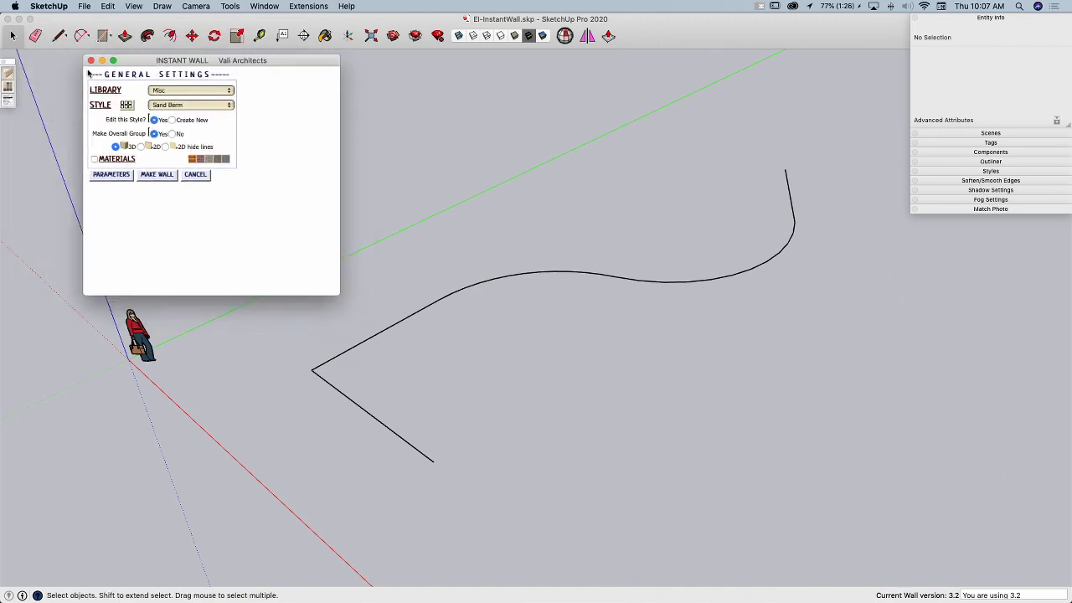
{"action": "left_click_drag", "start_coordinate": [136, 68], "coordinate": [74, 64]}
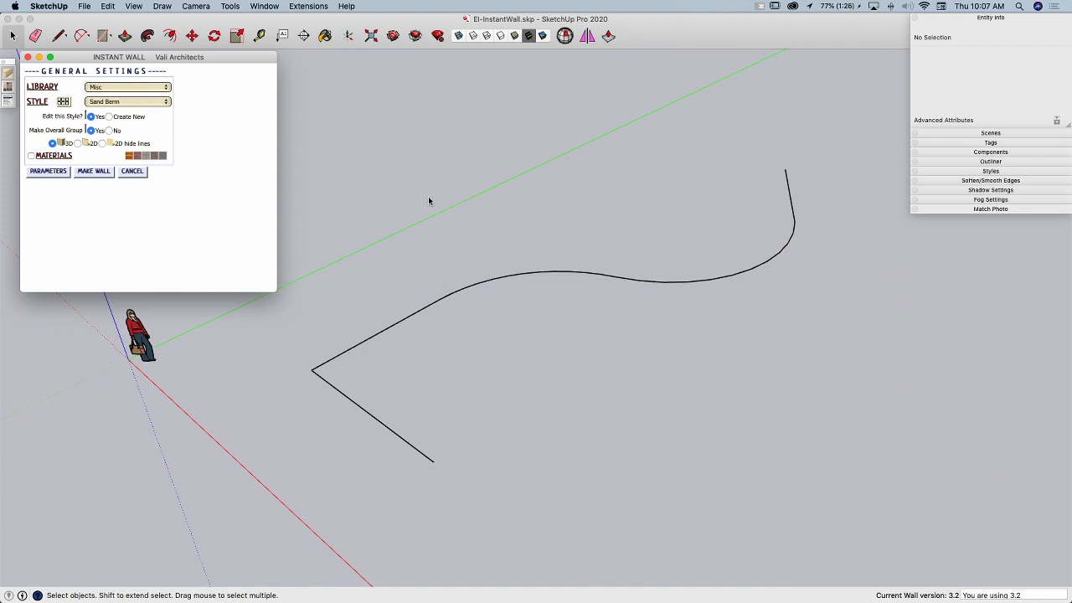
Set the Instant Wall library to Walls, Fences and the style to Wall Sloped 1.
{"action": "left_click", "coordinate": [154, 88]}
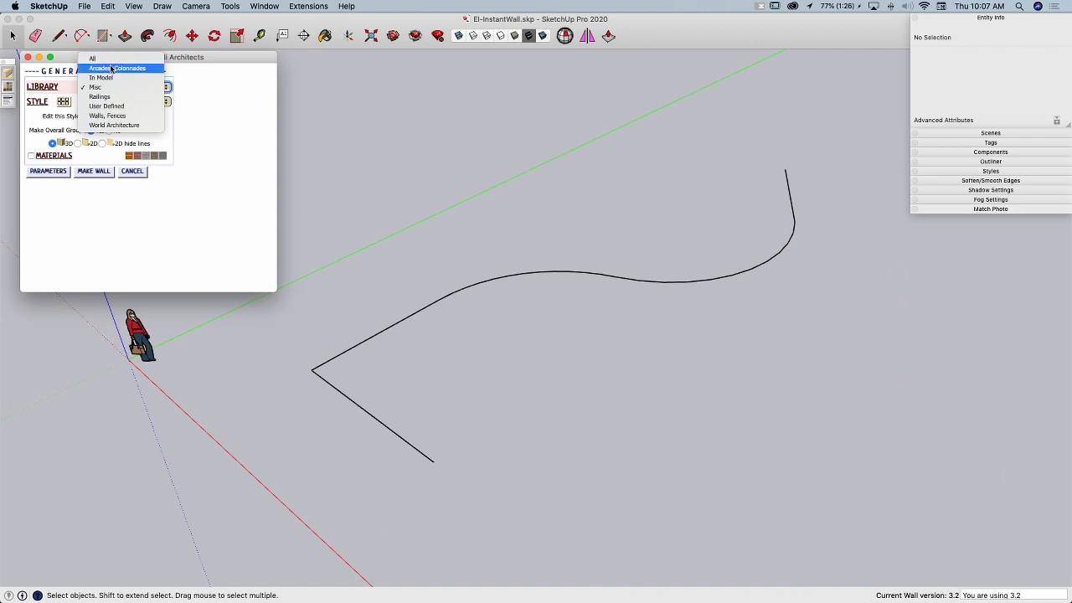
{"action": "left_click", "coordinate": [95, 120]}
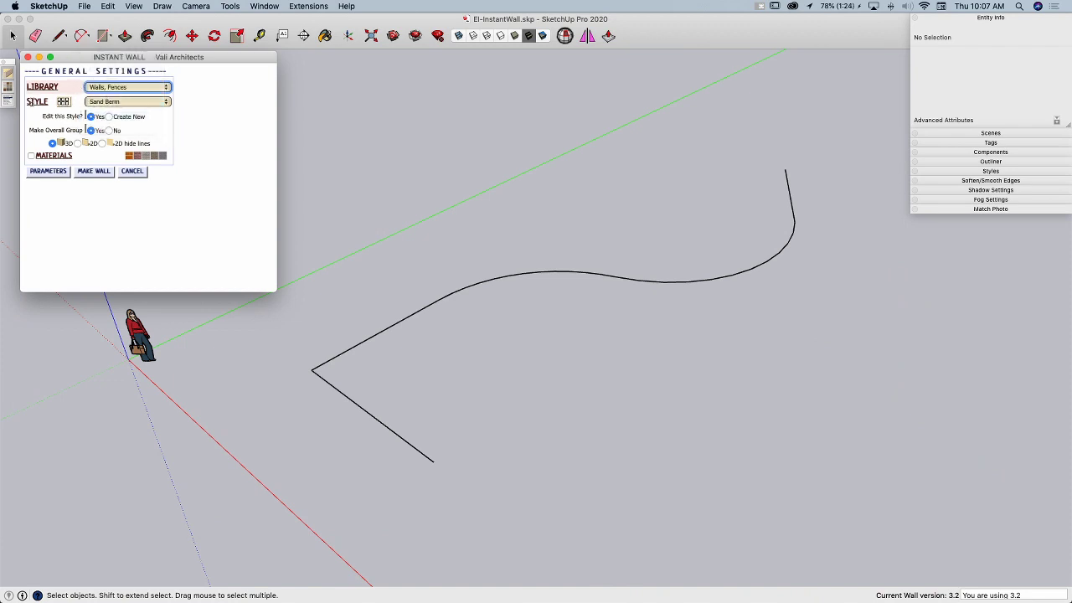
{"action": "left_click", "coordinate": [117, 105]}
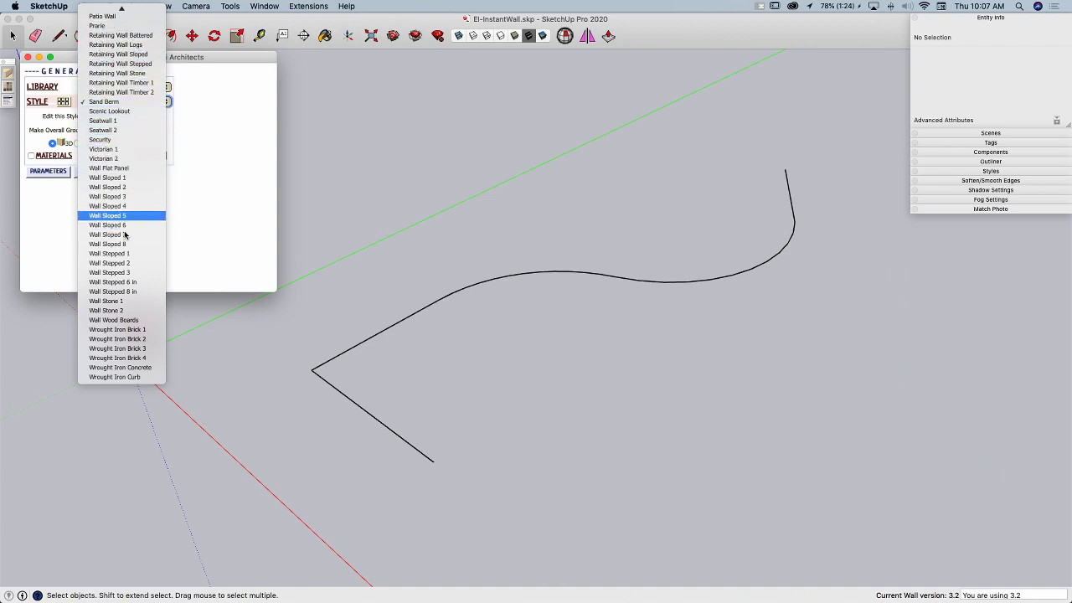
{"action": "left_click", "coordinate": [109, 178]}
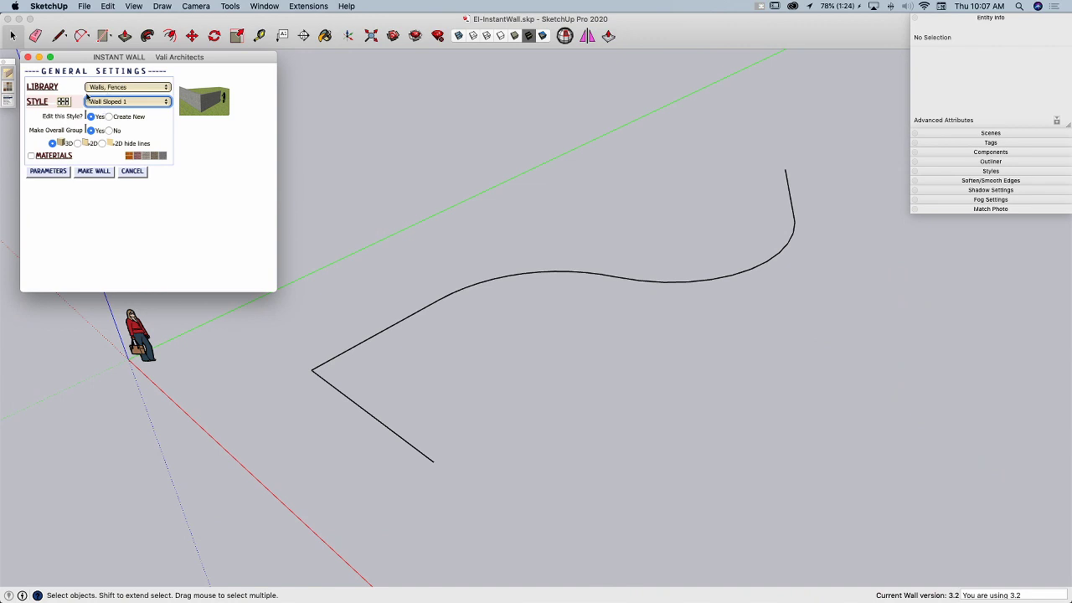
{"action": "left_click", "coordinate": [117, 103]}
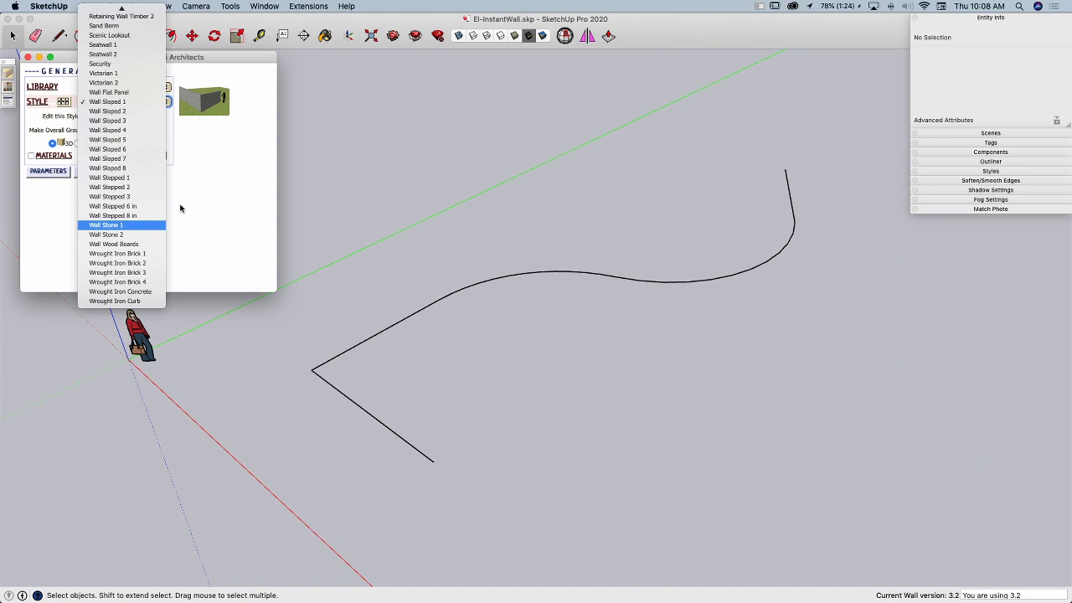
{"action": "left_click", "coordinate": [74, 100]}
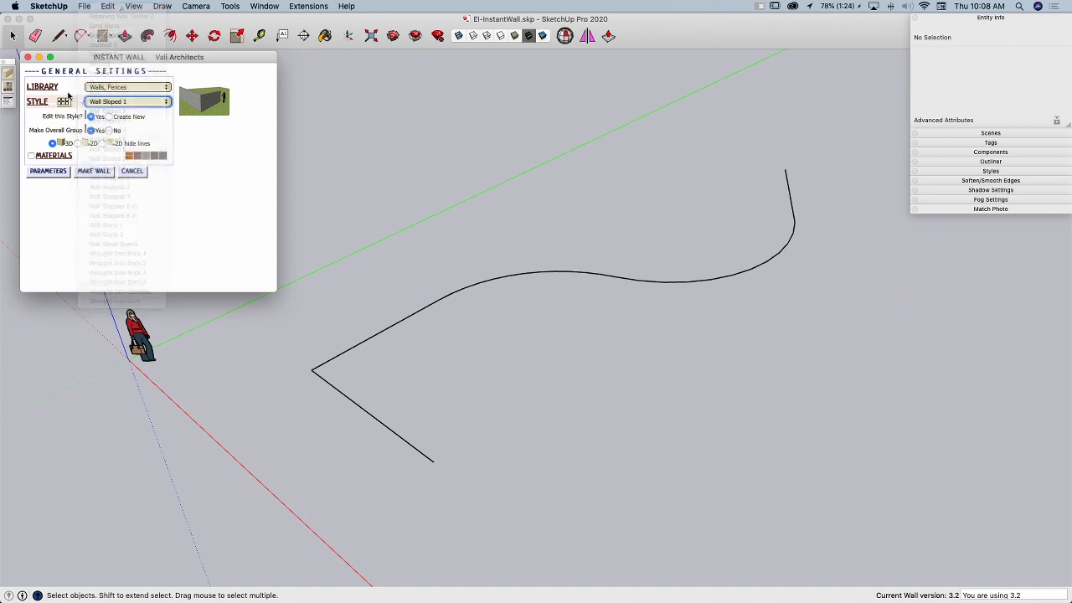
Show the Walls, Fences style gallery, reposition it, and collapse the Entity Info panel.
{"action": "left_click", "coordinate": [63, 102]}
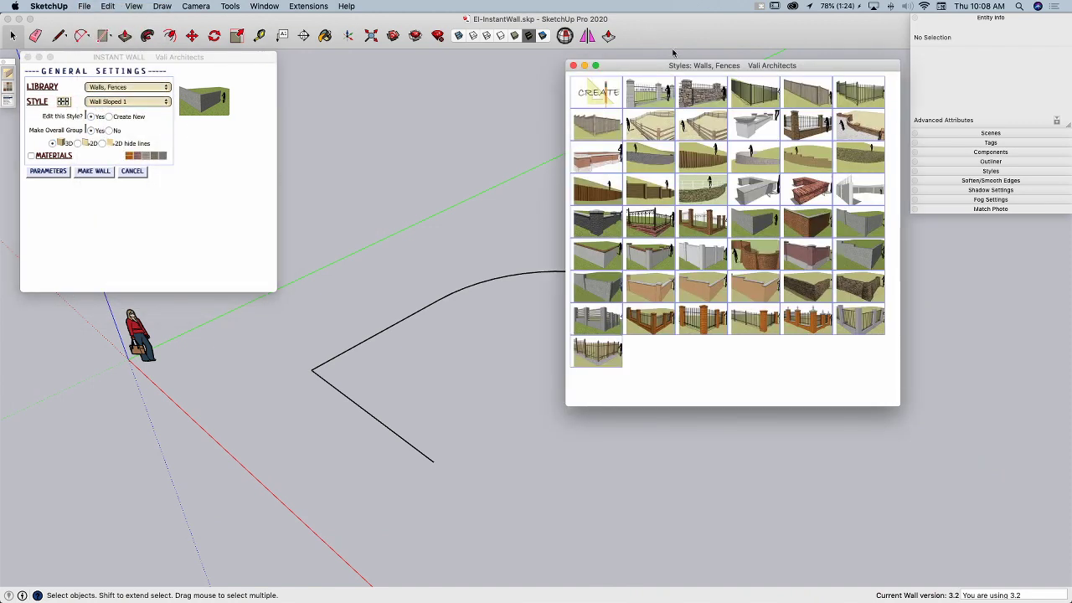
{"action": "left_click_drag", "start_coordinate": [705, 121], "coordinate": [714, 64]}
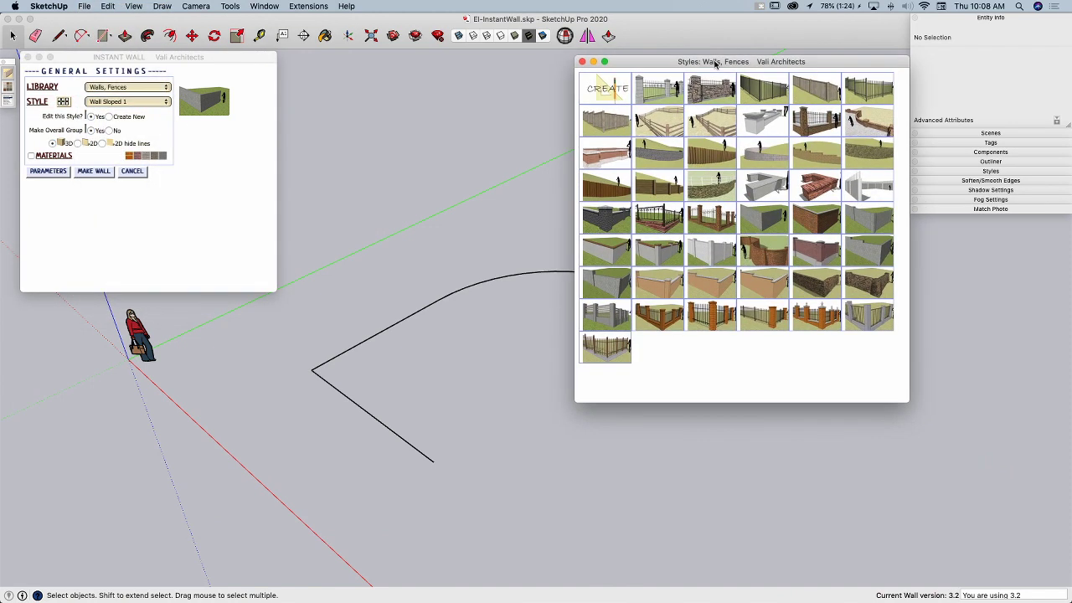
{"action": "left_click", "coordinate": [977, 18]}
{"action": "left_click_drag", "start_coordinate": [823, 62], "coordinate": [904, 45]}
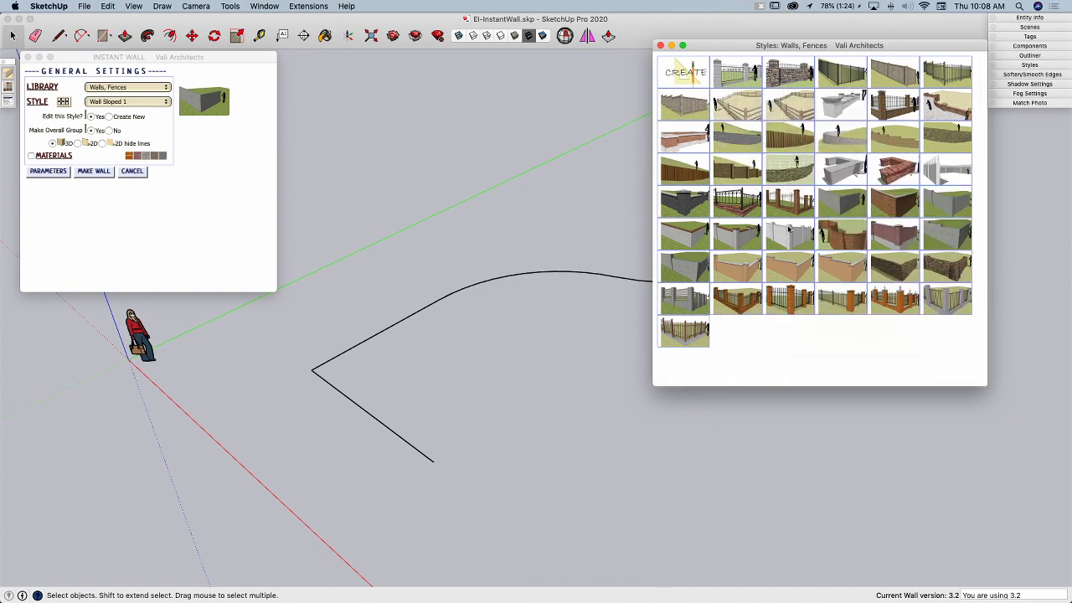
Select the curved line drawing as the wall path.
{"action": "mouse_move", "coordinate": [693, 107]}
{"action": "mouse_move", "coordinate": [774, 142]}
{"action": "scroll", "coordinate": [341, 281], "scroll_direction": "down", "scroll_amount": 3}
{"action": "scroll", "coordinate": [127, 441], "scroll_direction": "down", "scroll_amount": 2}
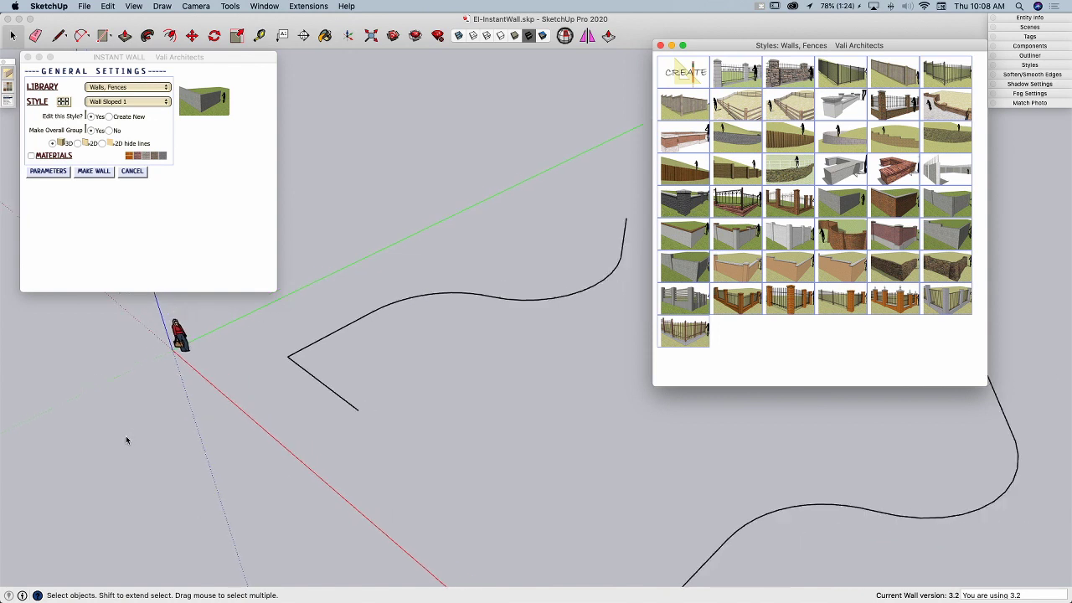
{"action": "scroll", "coordinate": [490, 301], "scroll_direction": "down", "scroll_amount": 2}
{"action": "scroll", "coordinate": [444, 309], "scroll_direction": "up", "scroll_amount": 2}
{"action": "left_click", "coordinate": [475, 310]}
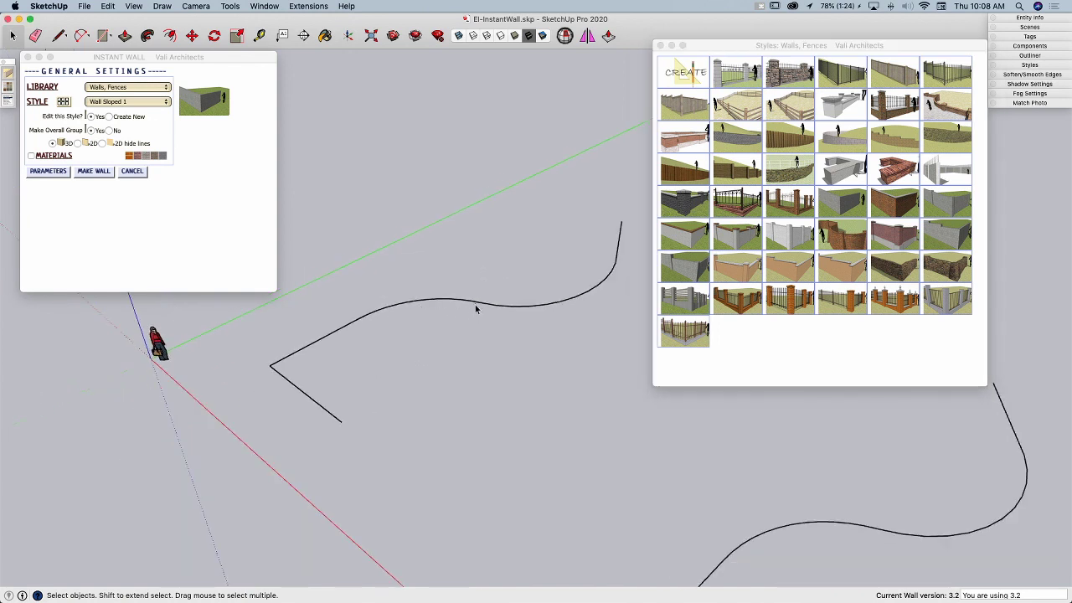
{"action": "left_click", "coordinate": [475, 306]}
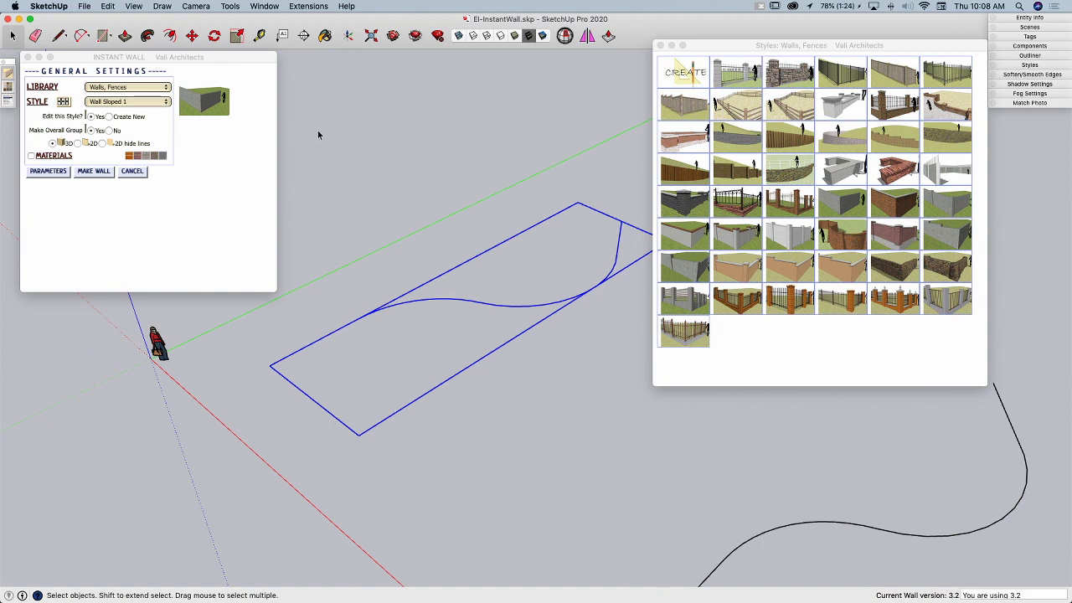
{"action": "left_click", "coordinate": [837, 208]}
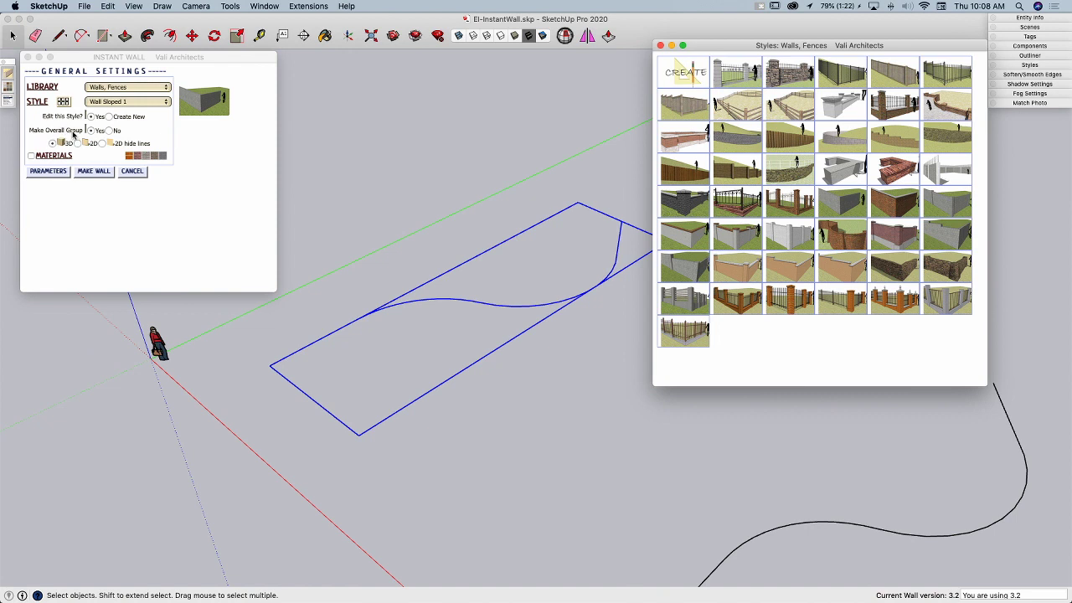
{"action": "mouse_move", "coordinate": [775, 302]}
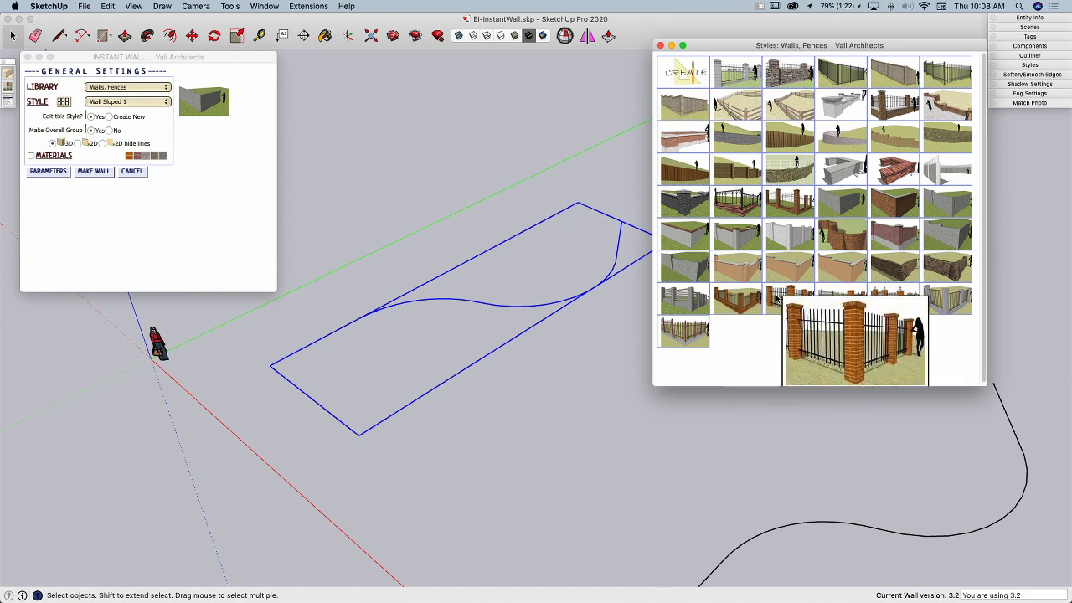
{"action": "left_click", "coordinate": [113, 132]}
{"action": "left_click", "coordinate": [110, 131]}
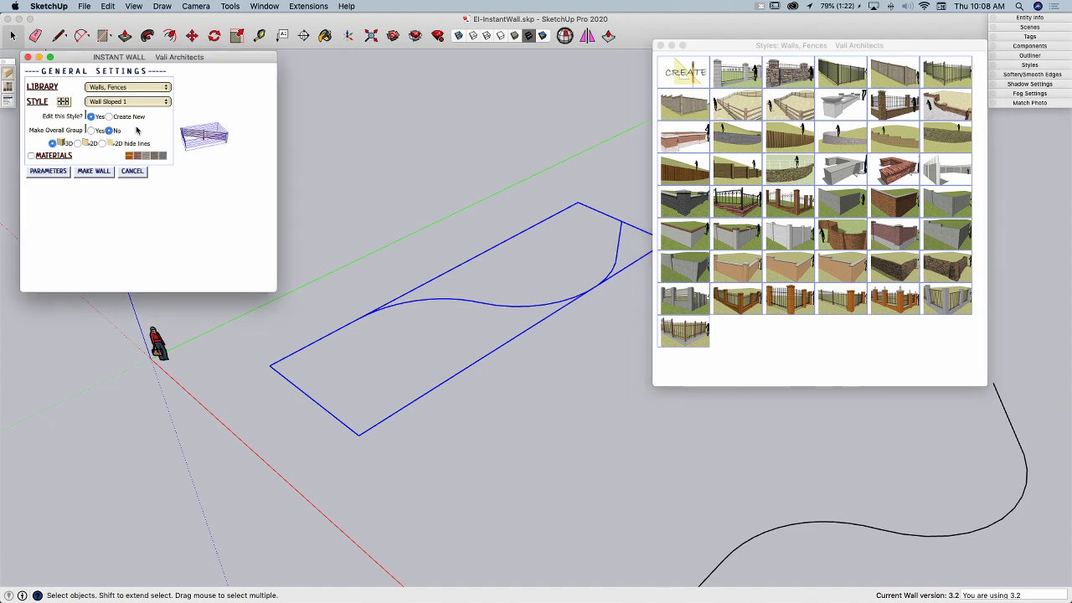
{"action": "left_click", "coordinate": [92, 131]}
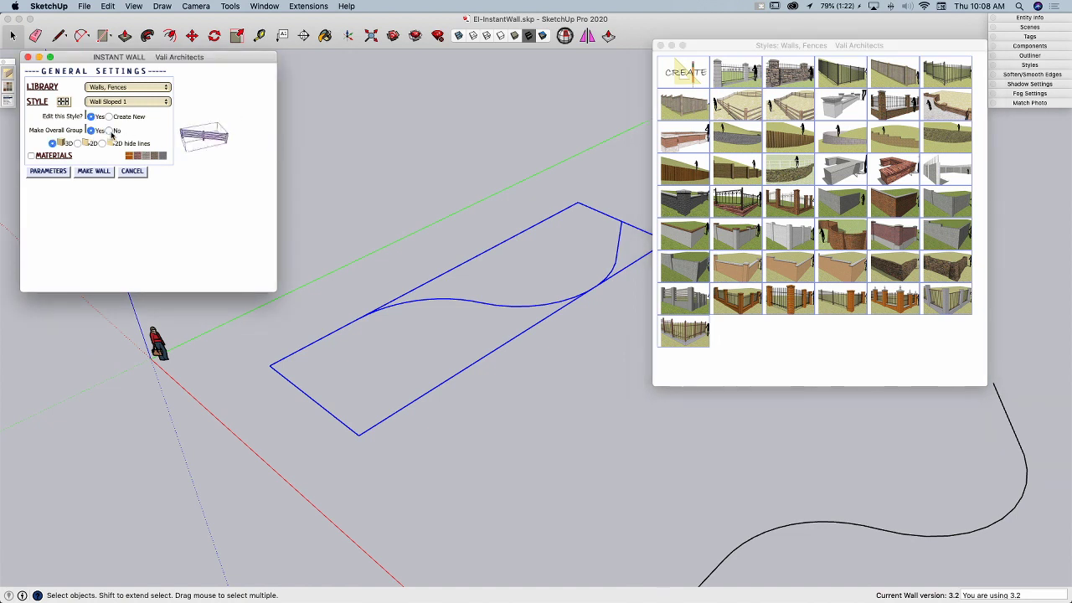
{"action": "left_click", "coordinate": [110, 131]}
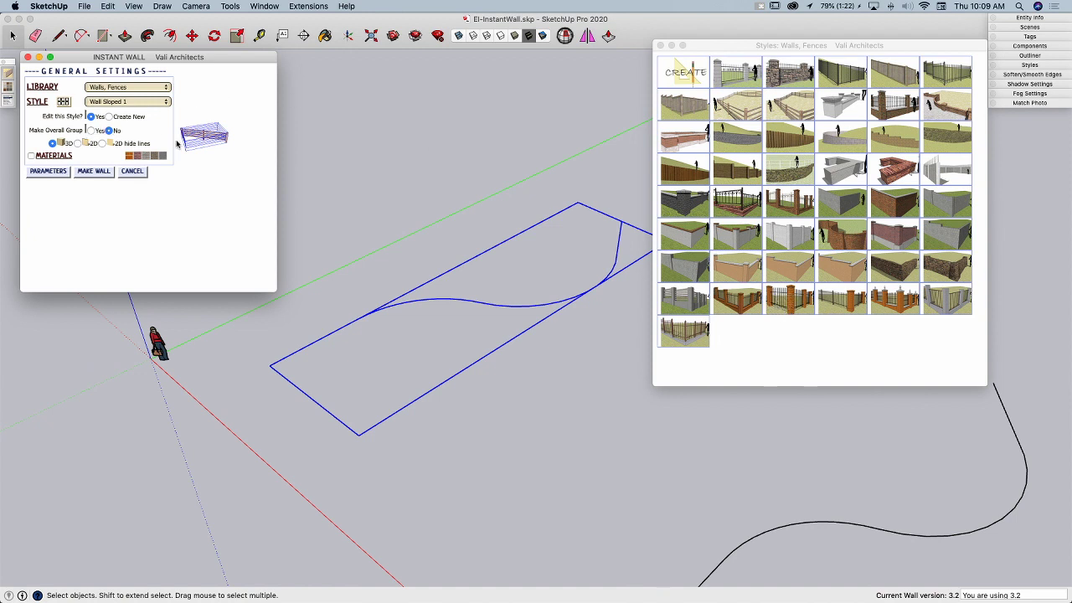
{"action": "left_click", "coordinate": [91, 131]}
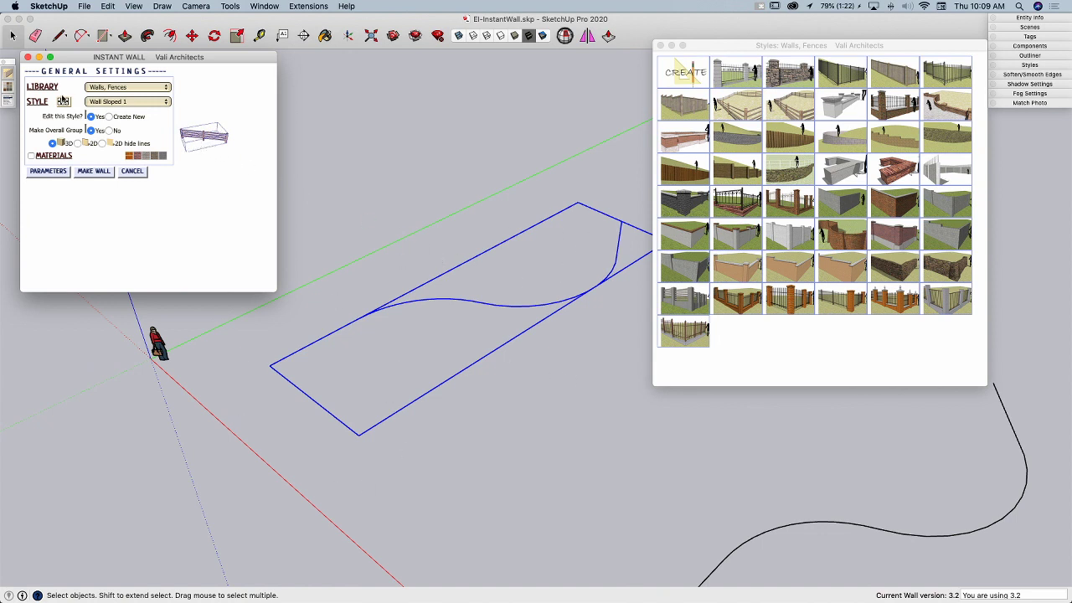
{"action": "left_click", "coordinate": [31, 156]}
{"action": "left_click", "coordinate": [94, 172]}
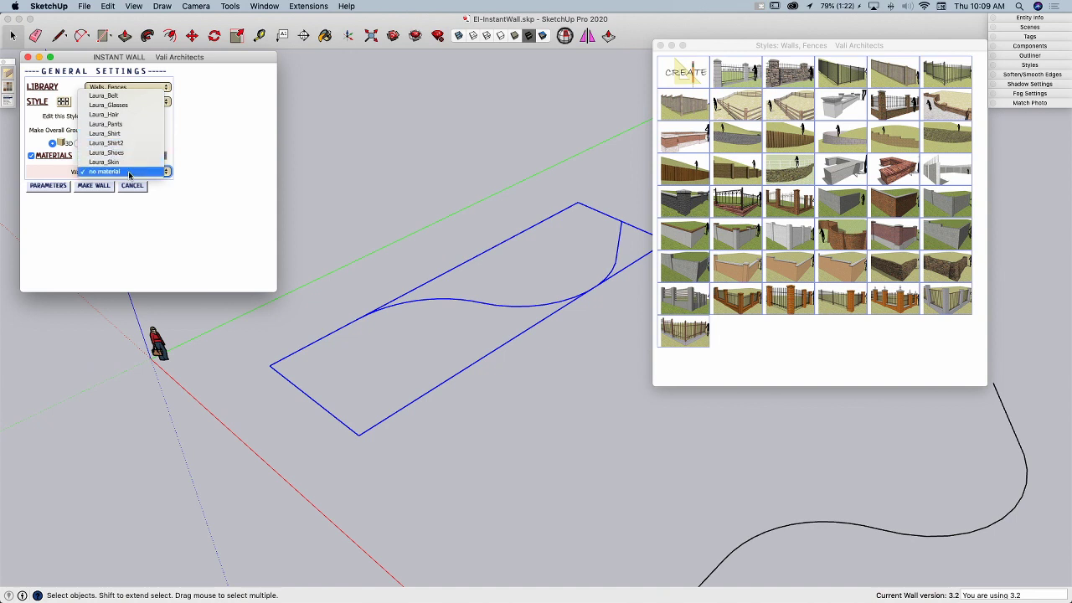
{"action": "left_click", "coordinate": [214, 165]}
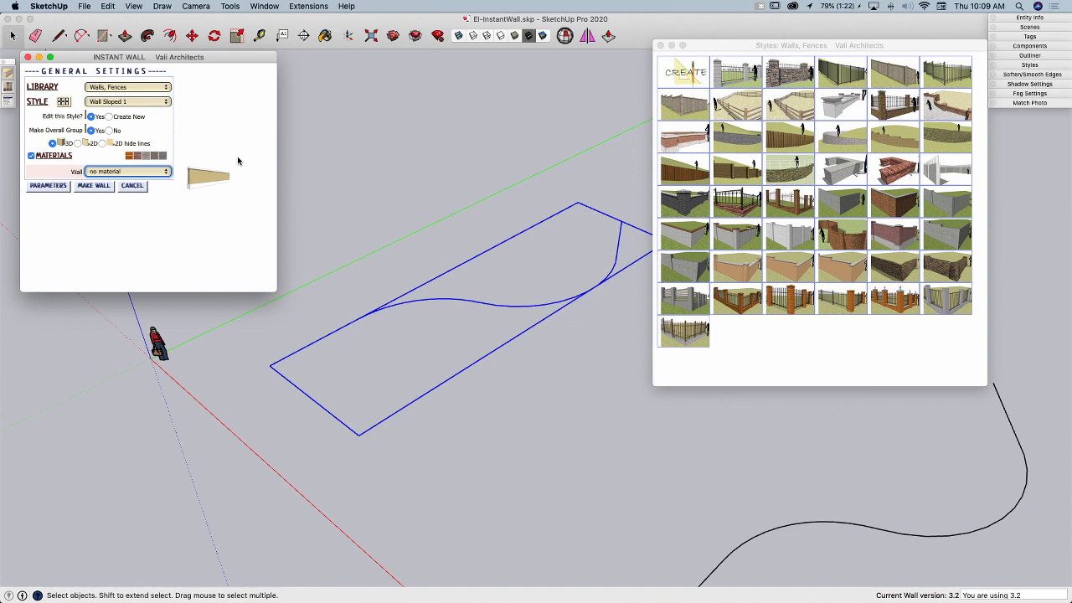
{"action": "left_click", "coordinate": [169, 172]}
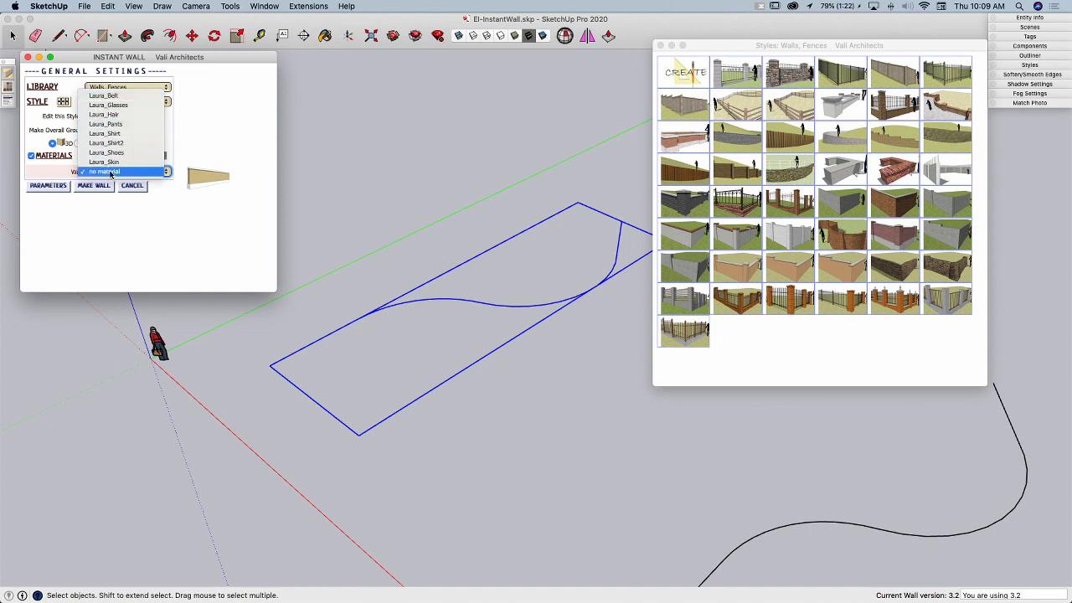
{"action": "left_click", "coordinate": [256, 124]}
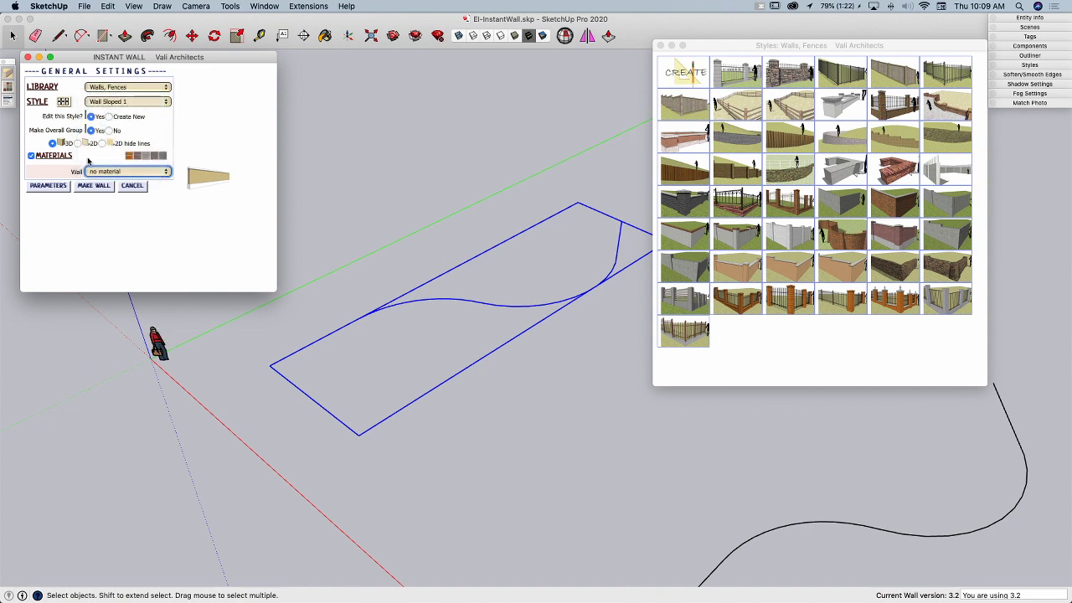
{"action": "left_click", "coordinate": [31, 156]}
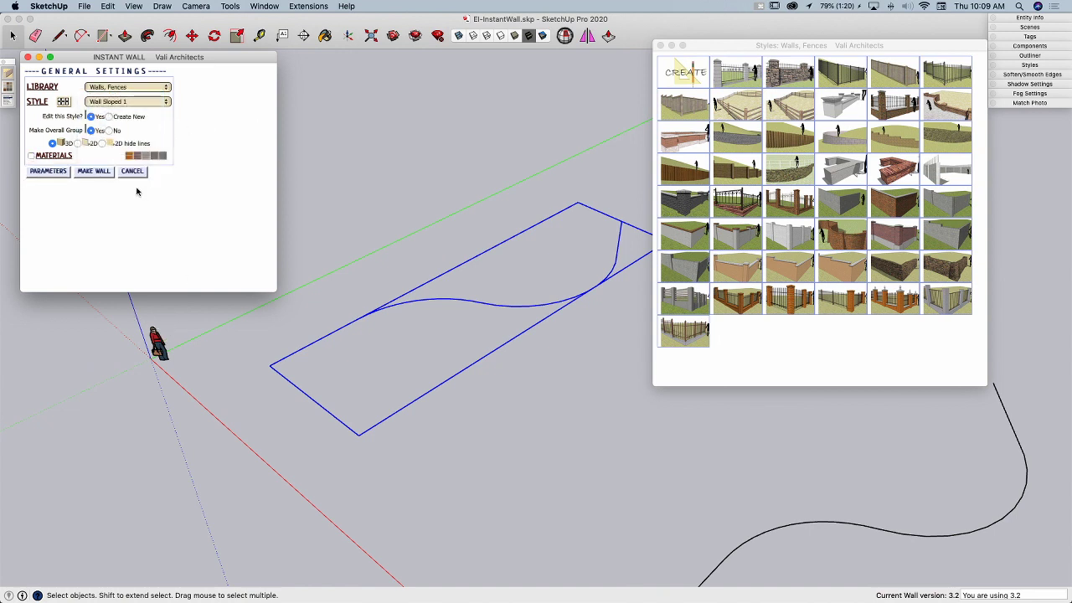
{"action": "left_click", "coordinate": [48, 171]}
{"action": "scroll", "coordinate": [270, 127], "scroll_direction": "down", "scroll_amount": 3}
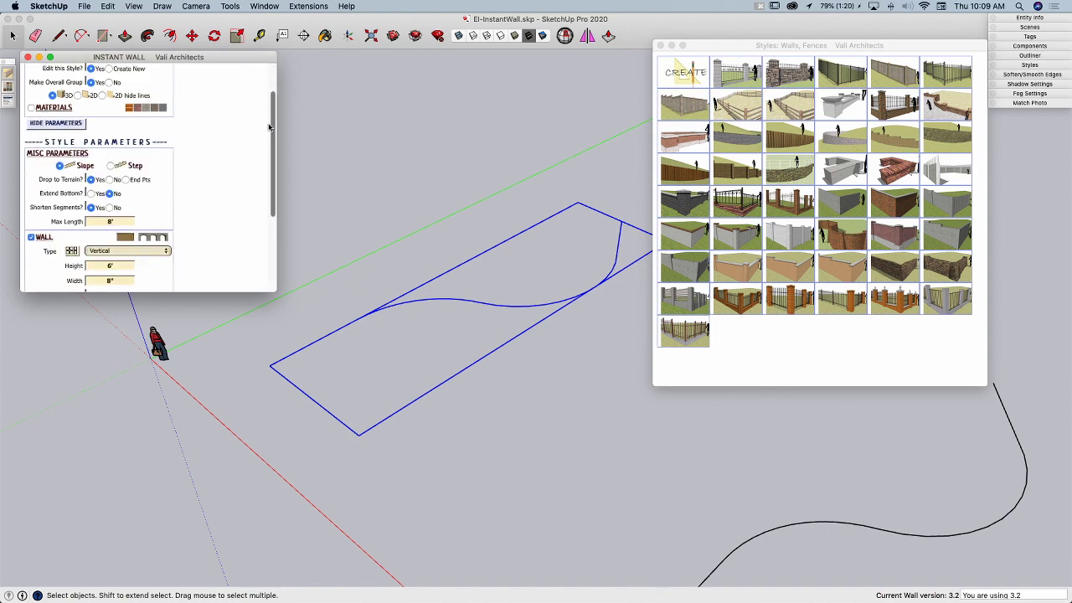
{"action": "scroll", "coordinate": [269, 127], "scroll_direction": "down", "scroll_amount": 5}
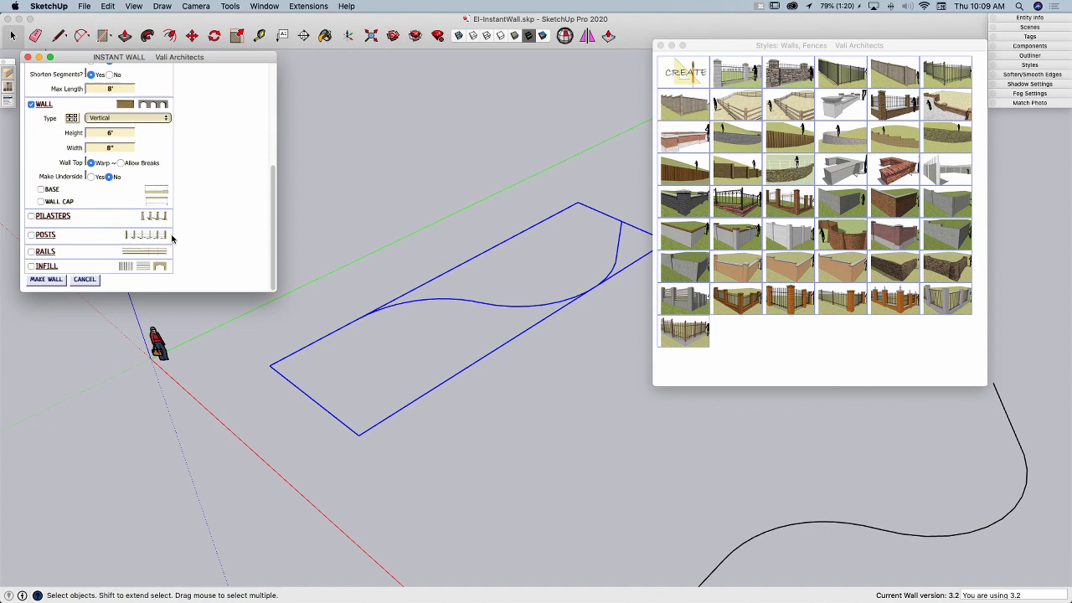
{"action": "left_click_drag", "start_coordinate": [271, 189], "coordinate": [268, 116]}
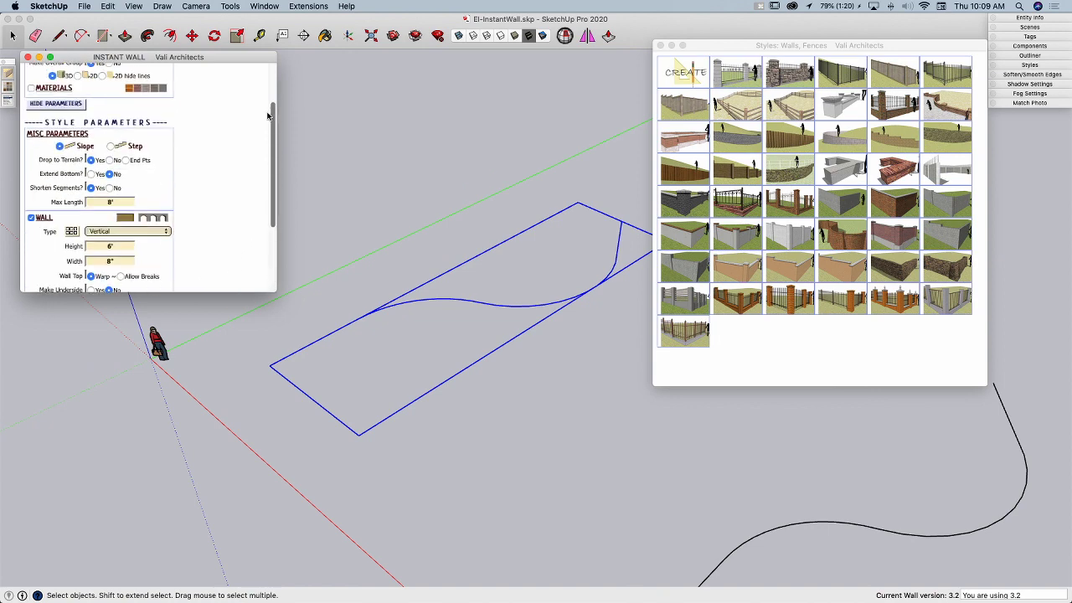
{"action": "scroll", "coordinate": [260, 134], "scroll_direction": "up", "scroll_amount": 2}
{"action": "scroll", "coordinate": [256, 151], "scroll_direction": "down", "scroll_amount": 4}
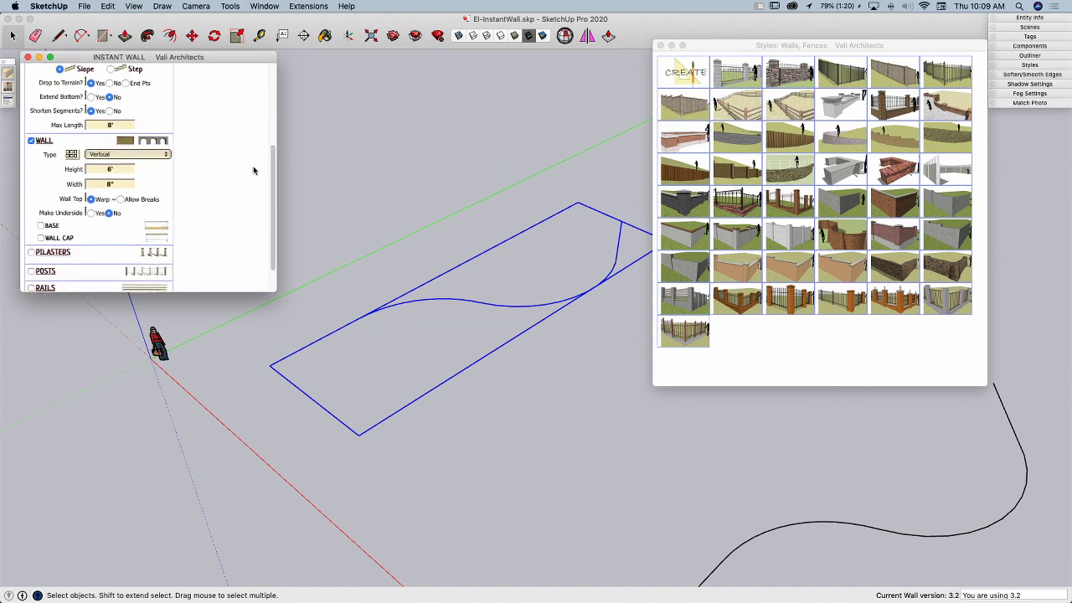
{"action": "scroll", "coordinate": [255, 189], "scroll_direction": "down", "scroll_amount": 2}
{"action": "scroll", "coordinate": [198, 140], "scroll_direction": "up", "scroll_amount": 5}
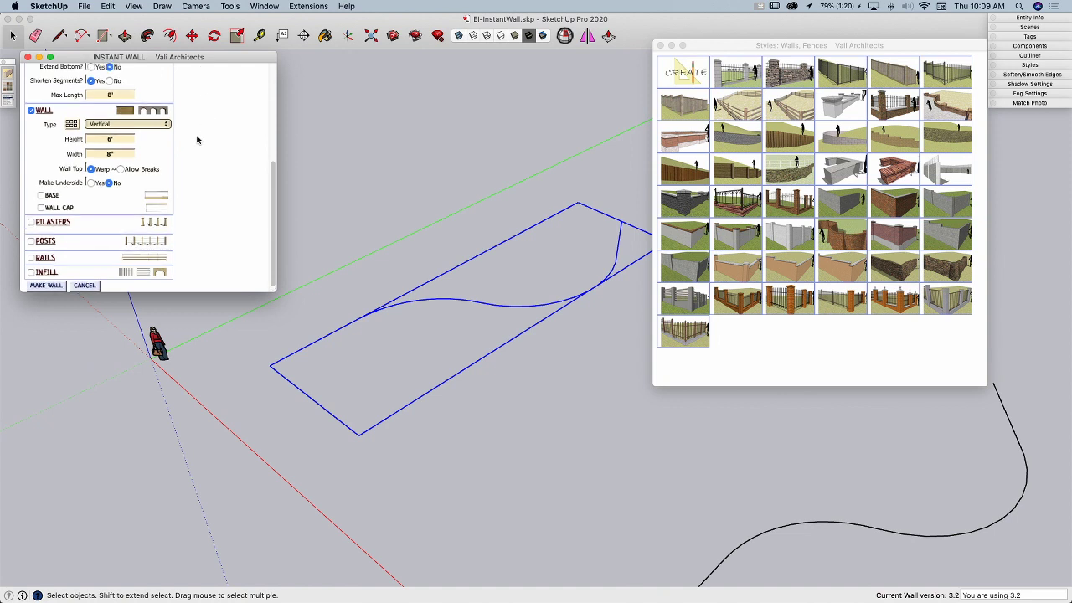
{"action": "scroll", "coordinate": [47, 117], "scroll_direction": "down", "scroll_amount": 1}
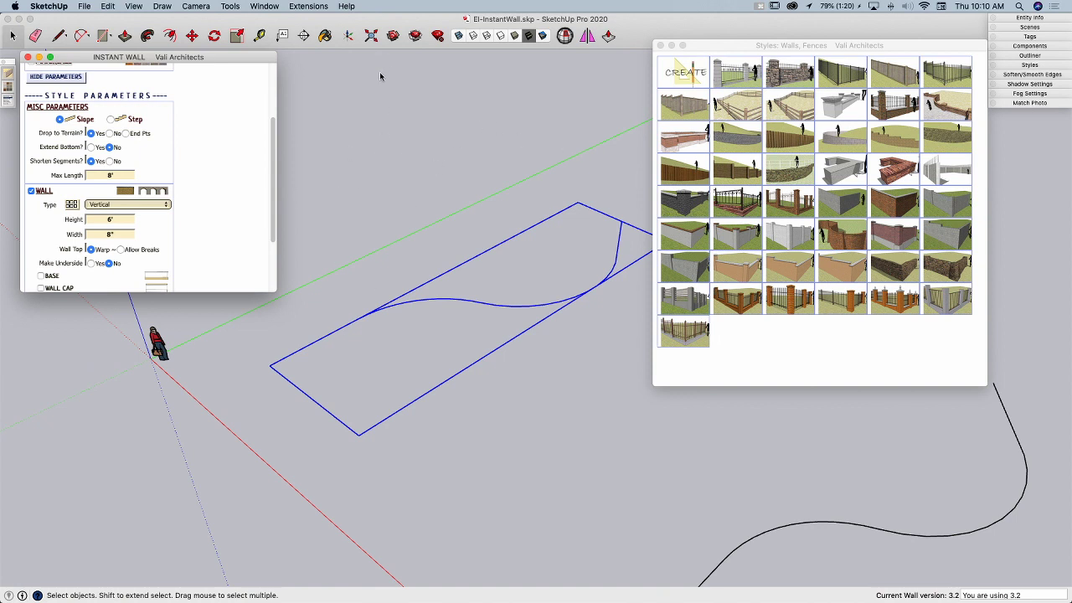
{"action": "scroll", "coordinate": [142, 168], "scroll_direction": "down", "scroll_amount": 3}
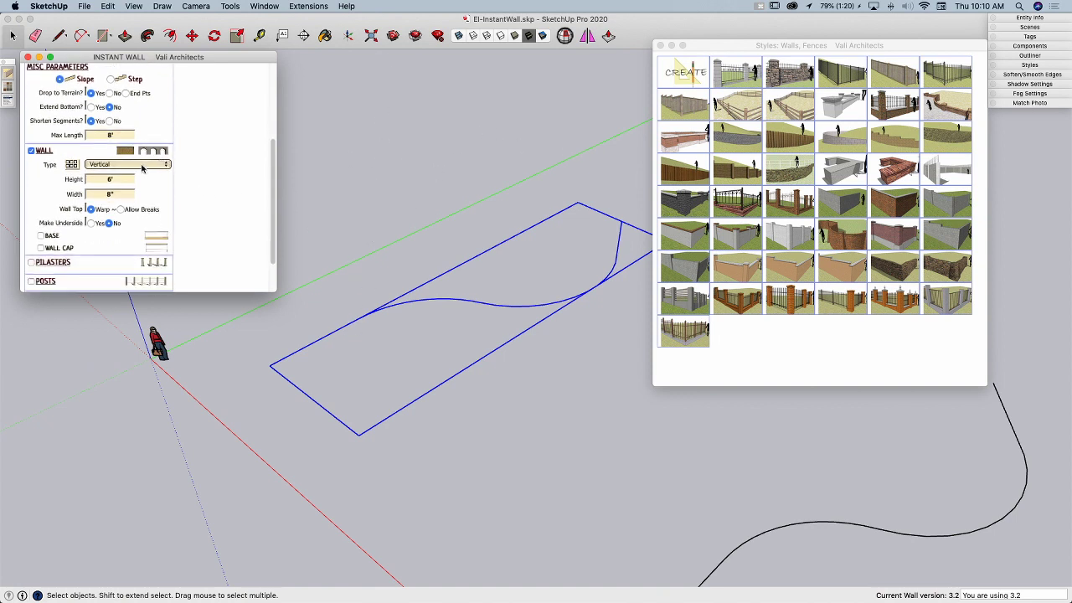
{"action": "scroll", "coordinate": [63, 181], "scroll_direction": "down", "scroll_amount": 2}
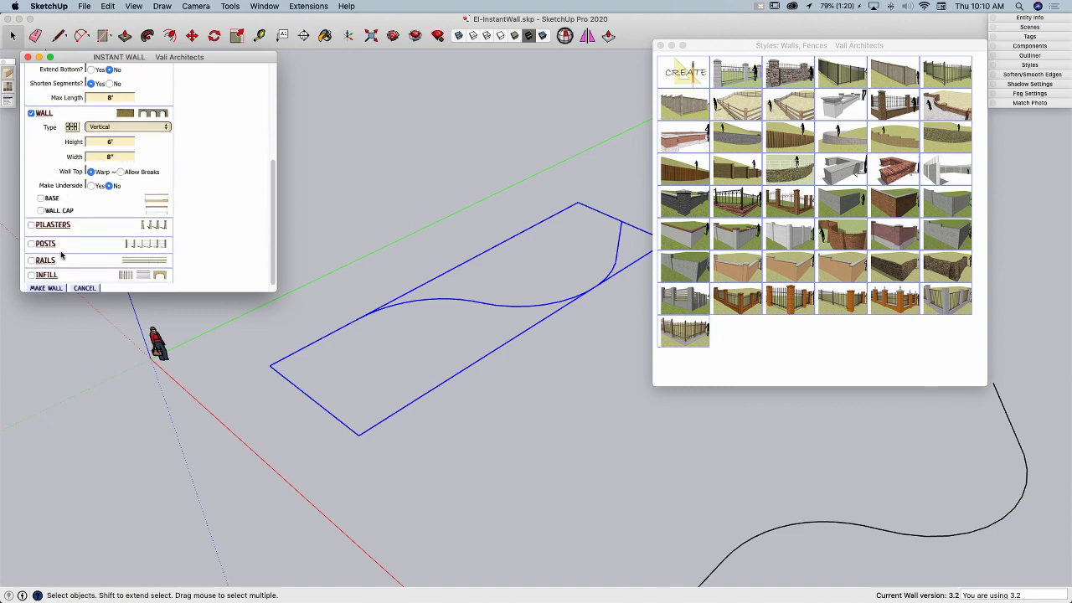
{"action": "scroll", "coordinate": [63, 260], "scroll_direction": "down", "scroll_amount": 1}
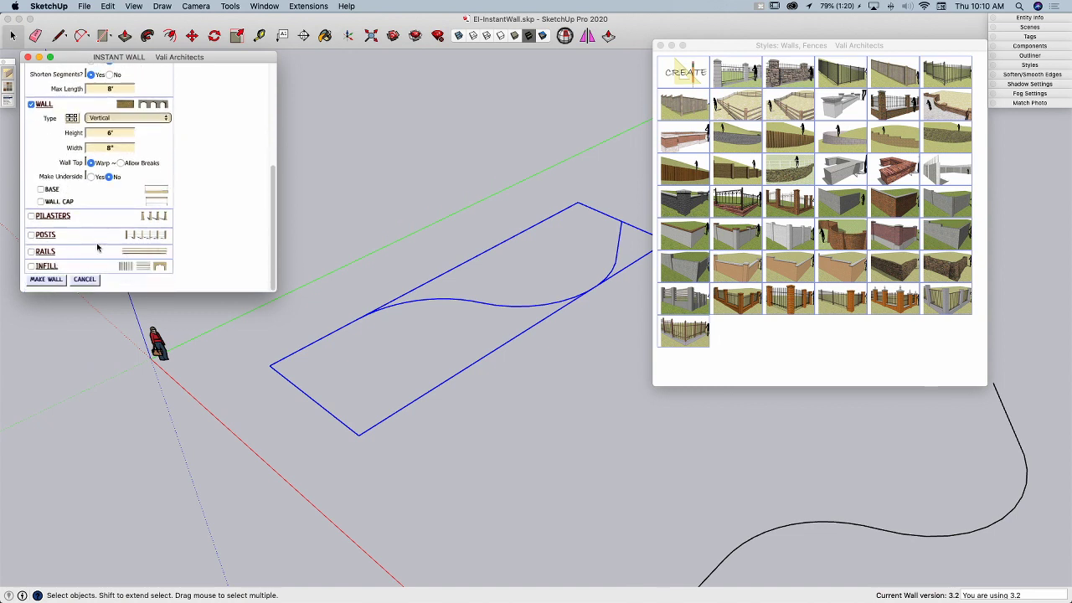
{"action": "scroll", "coordinate": [100, 269], "scroll_direction": "up", "scroll_amount": 10}
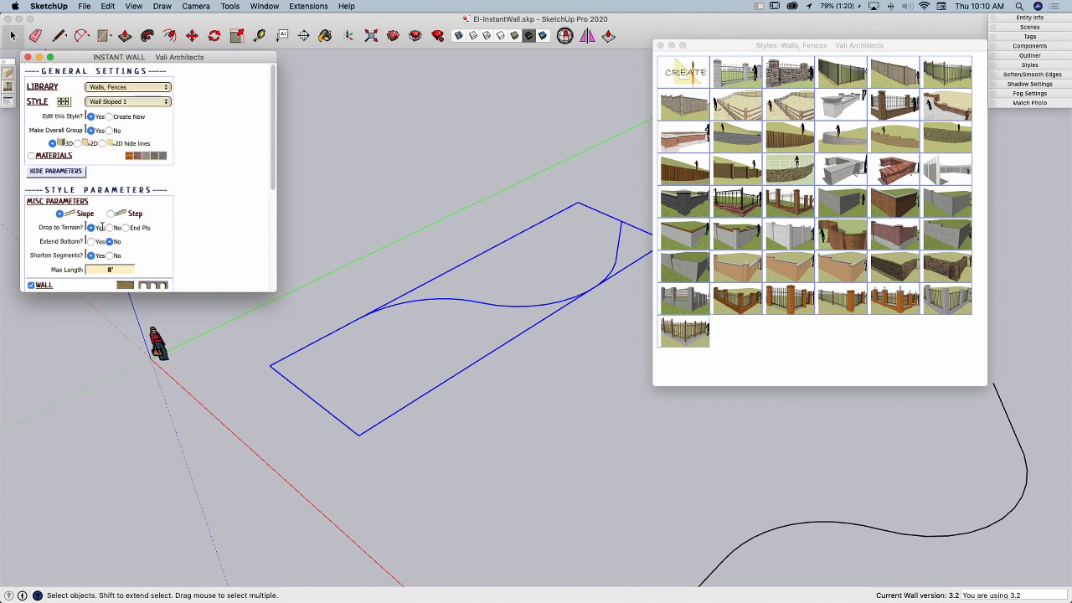
Hide the parameters, build the sloped wall along the curve, and select it.
{"action": "left_click", "coordinate": [57, 173]}
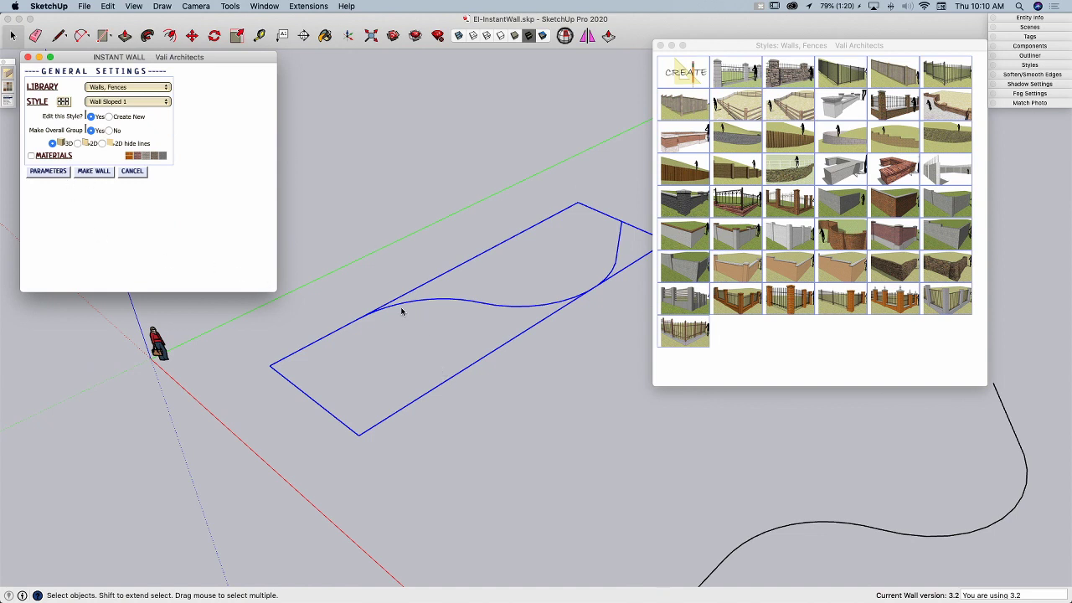
{"action": "left_click", "coordinate": [93, 172]}
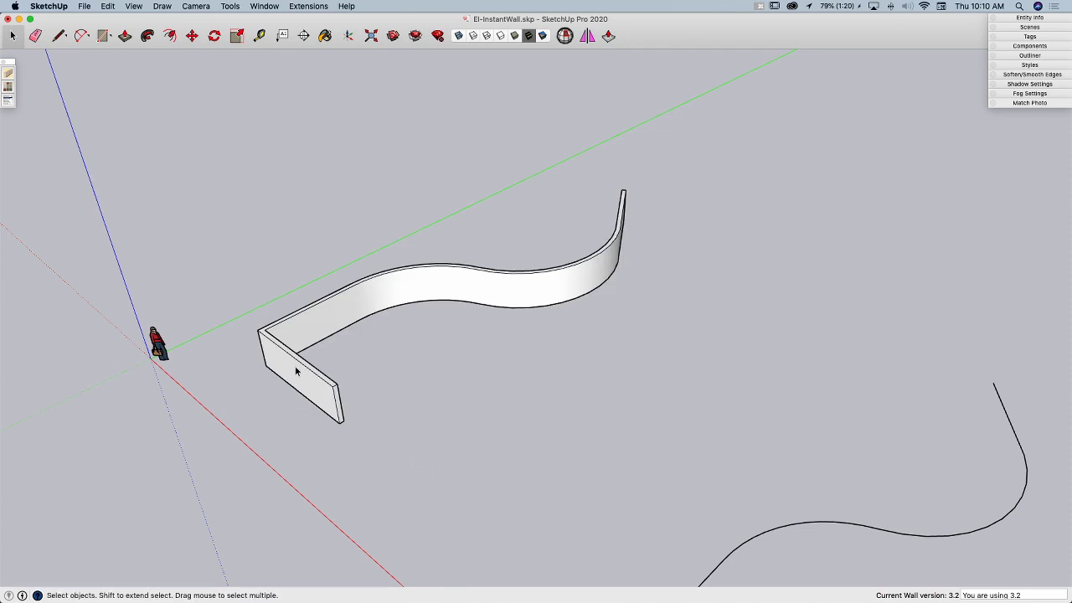
{"action": "left_click", "coordinate": [333, 307]}
{"action": "key", "text": "m"}
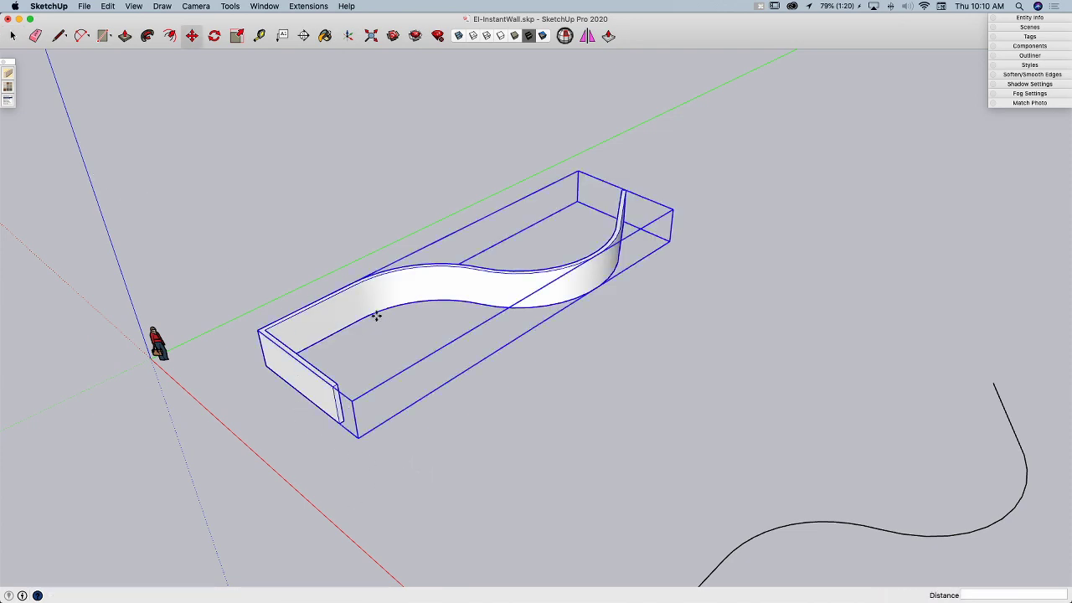
{"action": "left_click", "coordinate": [373, 313]}
{"action": "key", "text": "space"}
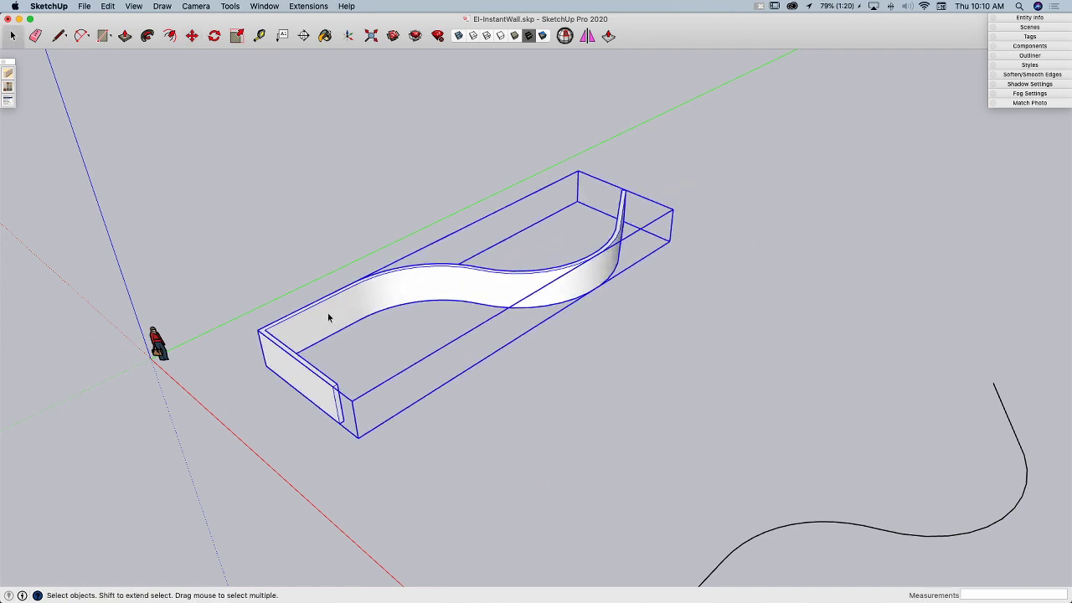
Inspect the curved wall face inside the wall group, then exit the group.
{"action": "double_click", "coordinate": [306, 381]}
{"action": "left_click", "coordinate": [339, 326]}
{"action": "left_click", "coordinate": [425, 401]}
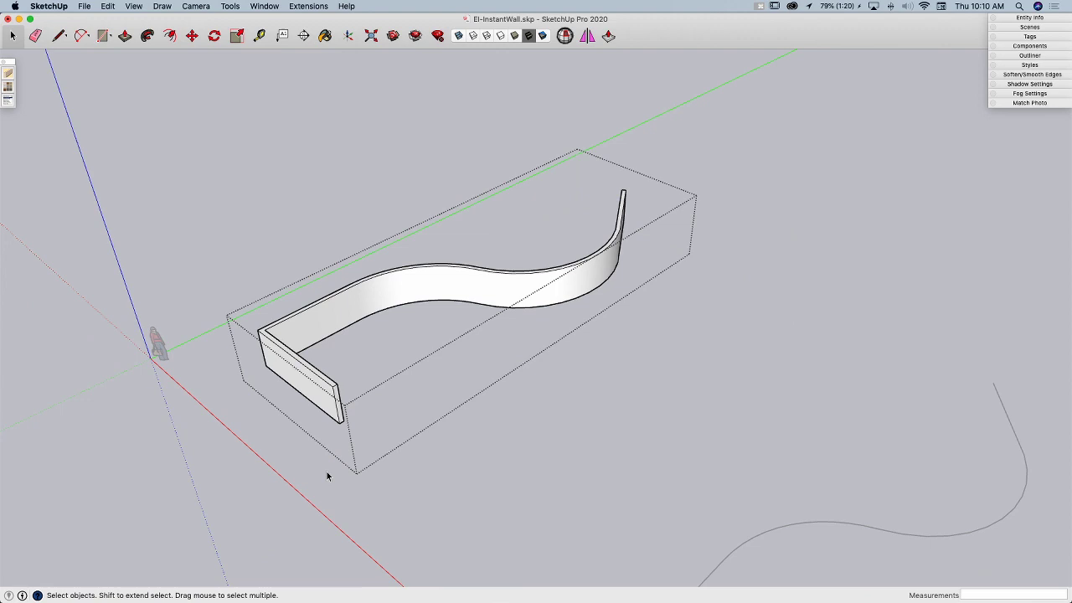
{"action": "left_click", "coordinate": [301, 465]}
Orbit to a lower angle and select the second curve outline.
{"action": "middle_click_drag", "start_coordinate": [297, 462], "coordinate": [191, 381]}
{"action": "scroll", "coordinate": [194, 369], "scroll_direction": "down", "scroll_amount": 3}
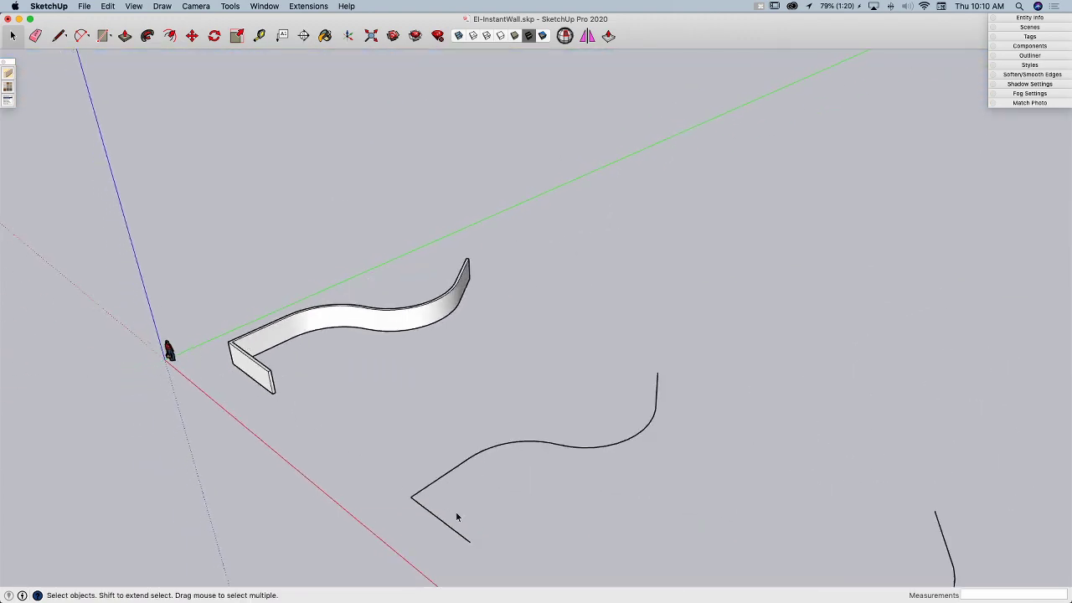
{"action": "left_click", "coordinate": [472, 537]}
{"action": "scroll", "coordinate": [469, 527], "scroll_direction": "down", "scroll_amount": 2}
{"action": "scroll", "coordinate": [411, 496], "scroll_direction": "up", "scroll_amount": 5}
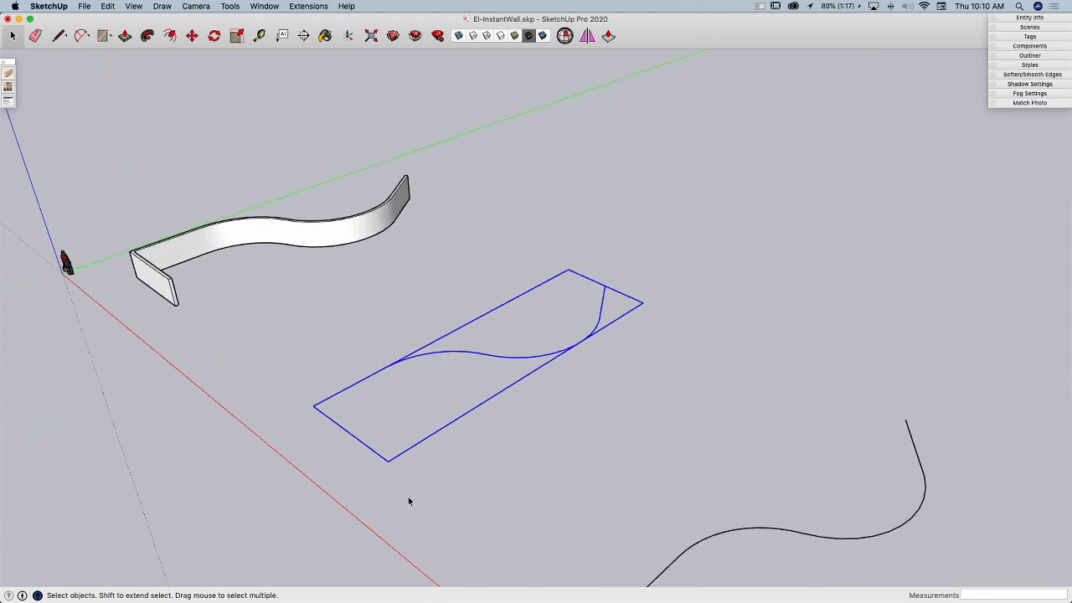
Pick the Wrought Iron Brick 2 style and build that fence along the second curve.
{"action": "left_click", "coordinate": [8, 74]}
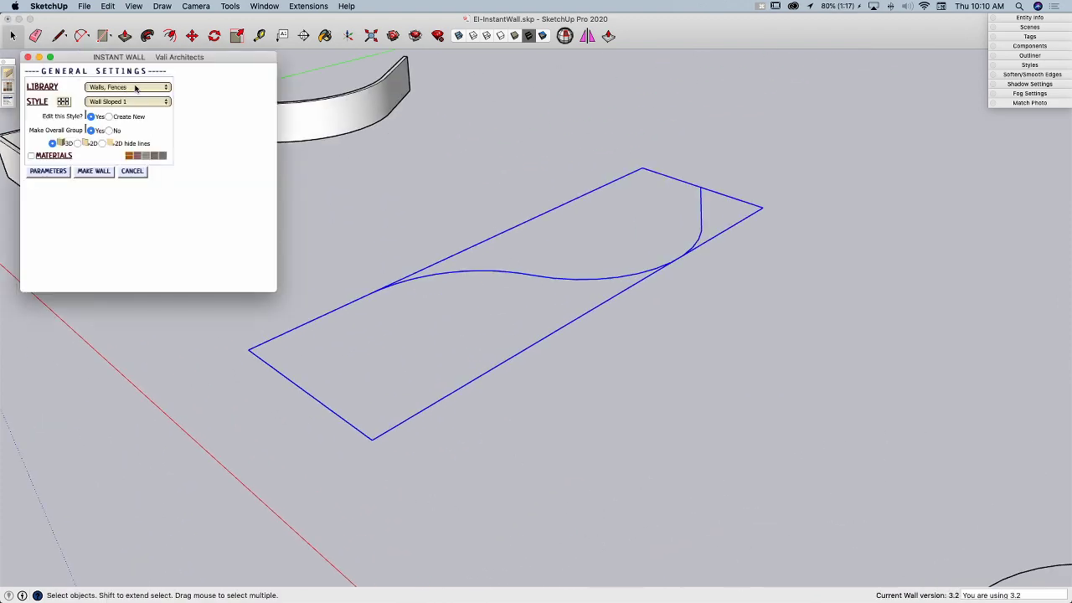
{"action": "left_click", "coordinate": [62, 102]}
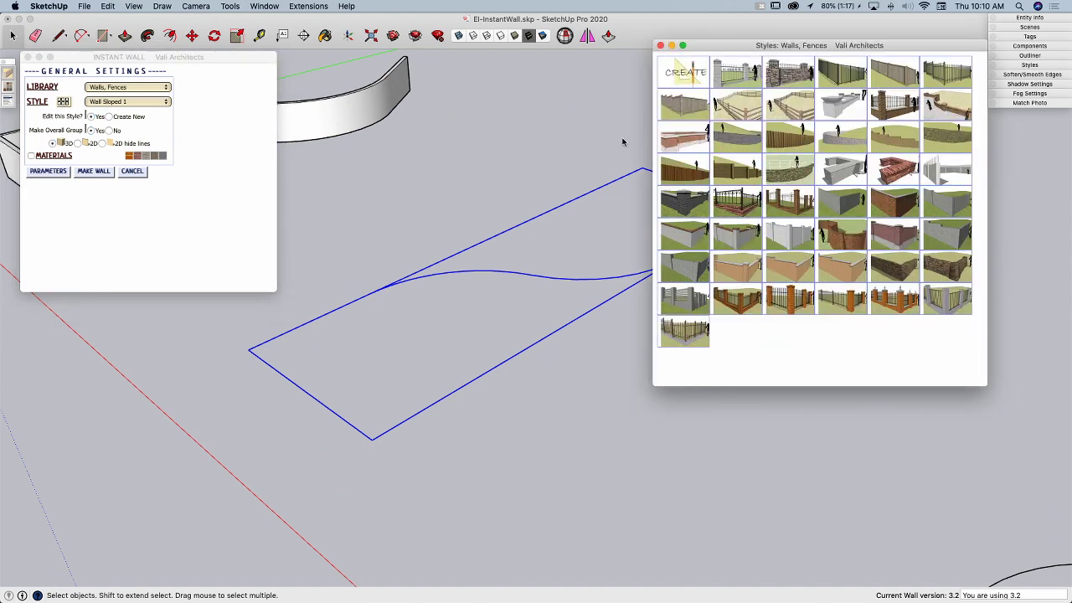
{"action": "mouse_move", "coordinate": [775, 300]}
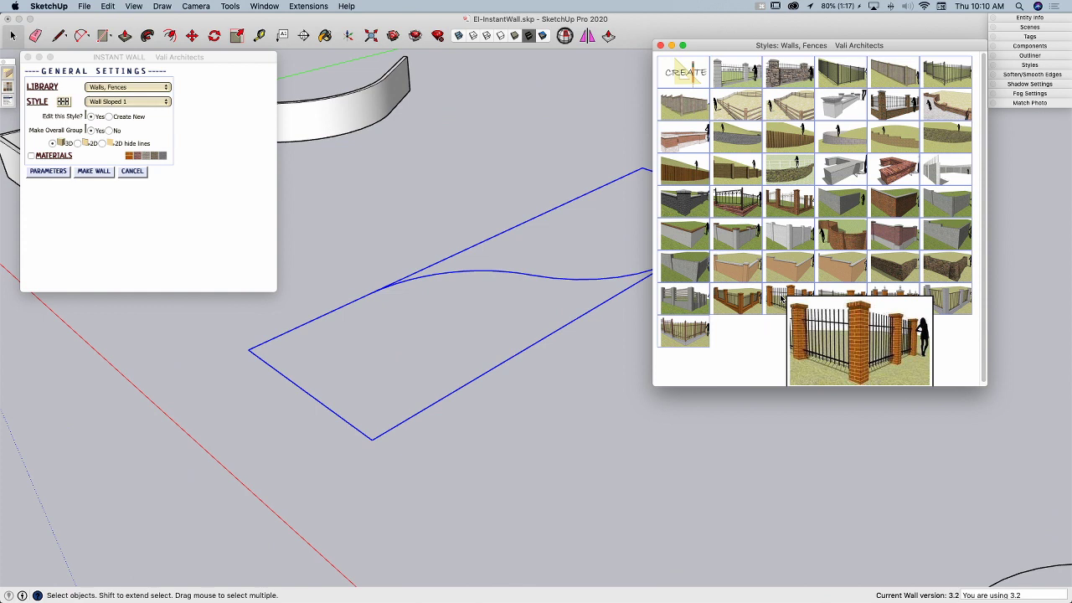
{"action": "left_click", "coordinate": [781, 299]}
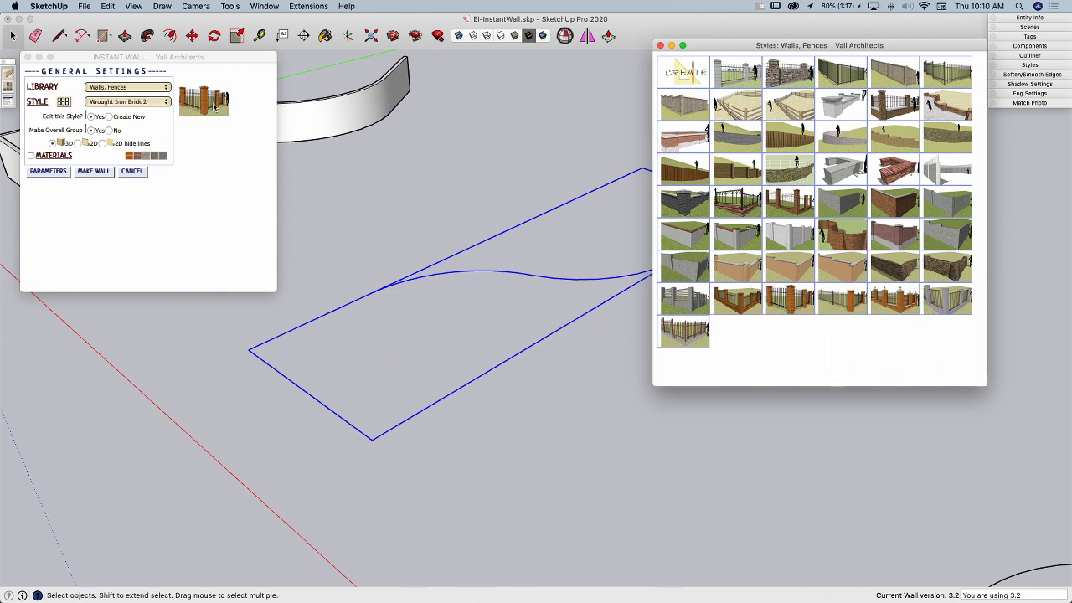
{"action": "left_click", "coordinate": [92, 172]}
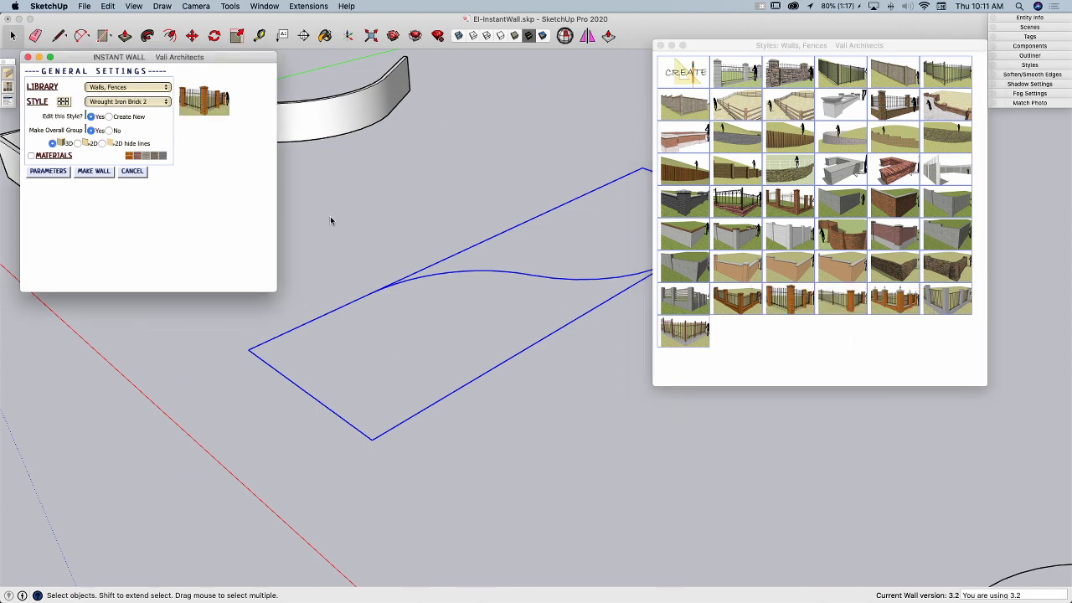
{"action": "left_click", "coordinate": [97, 172]}
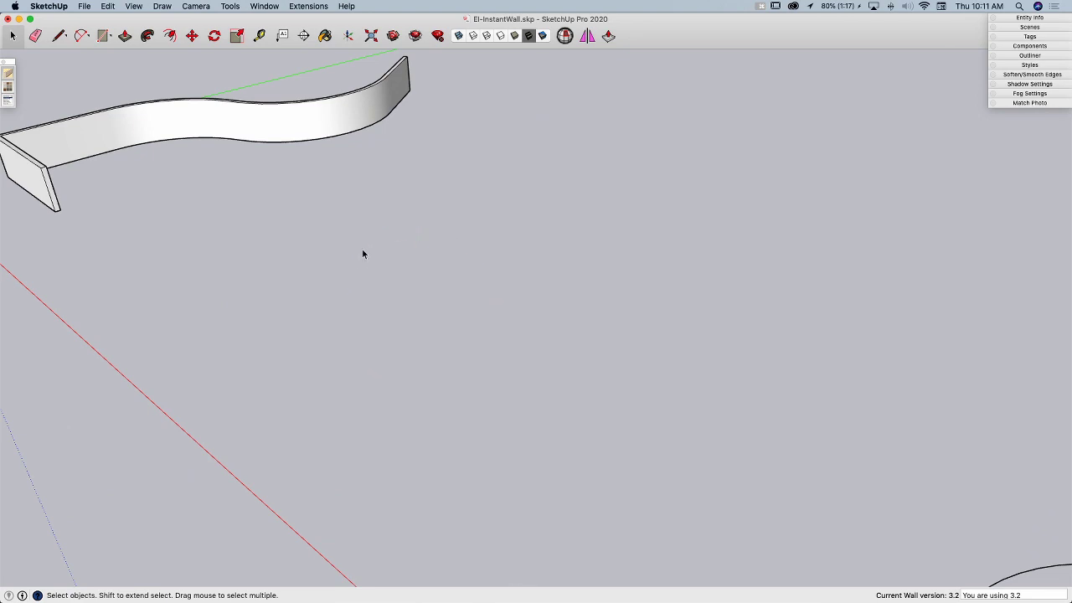
Drill into the fence groups to select the inner assembly, iron infill and a rail.
{"action": "left_click", "coordinate": [330, 284]}
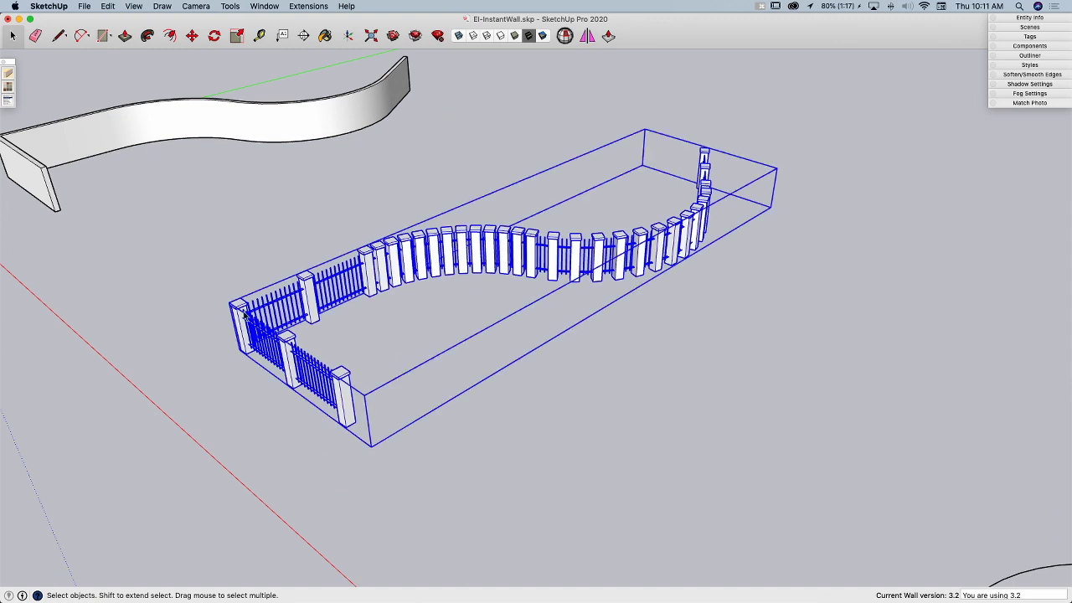
{"action": "double_click", "coordinate": [493, 246]}
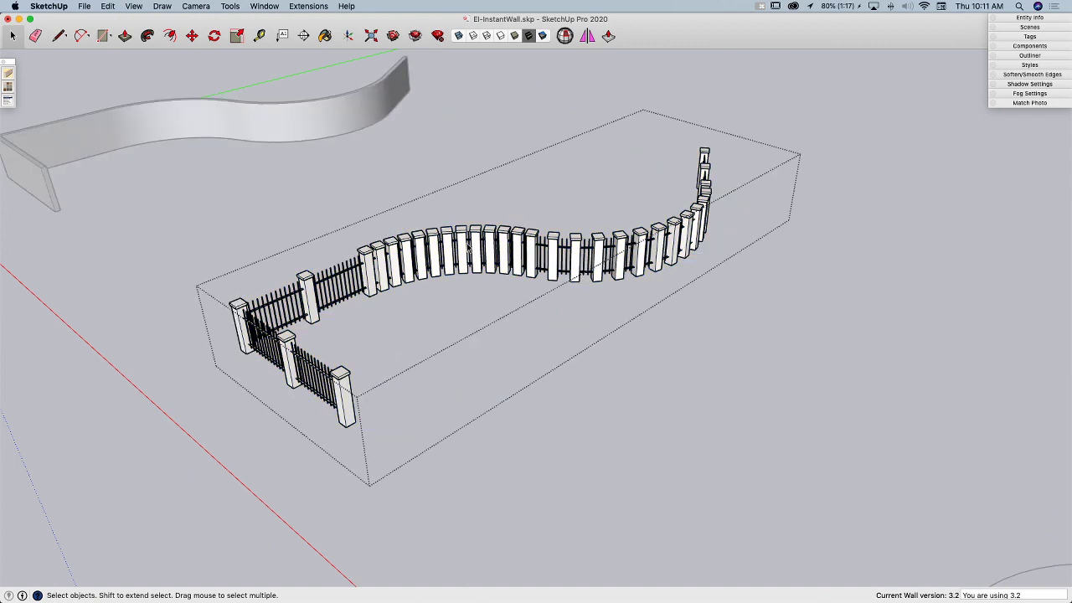
{"action": "left_click", "coordinate": [435, 252]}
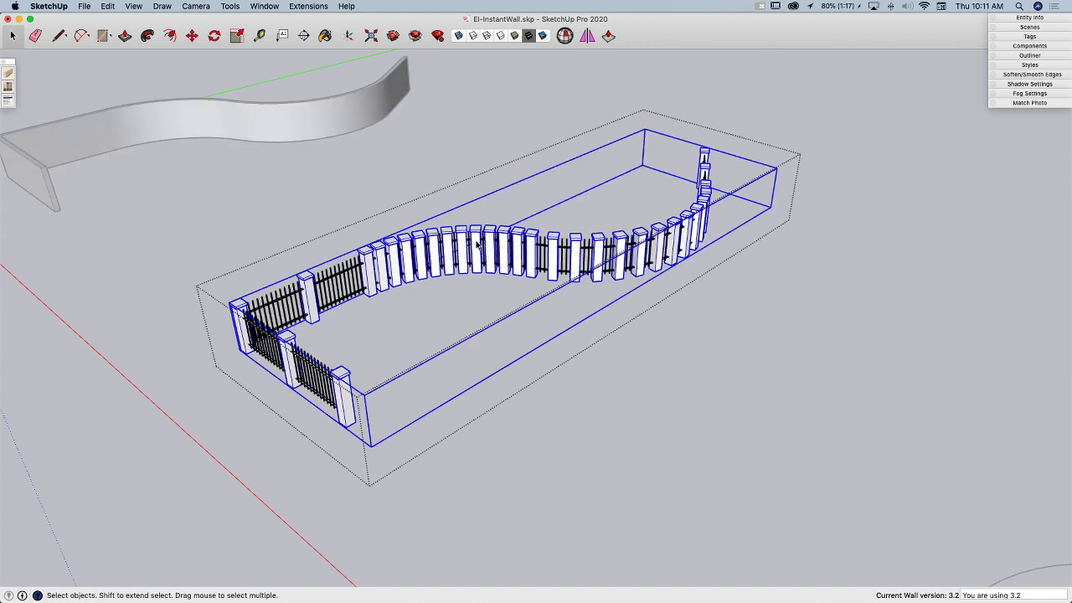
{"action": "left_click", "coordinate": [333, 286]}
{"action": "scroll", "coordinate": [334, 285], "scroll_direction": "up", "scroll_amount": 5}
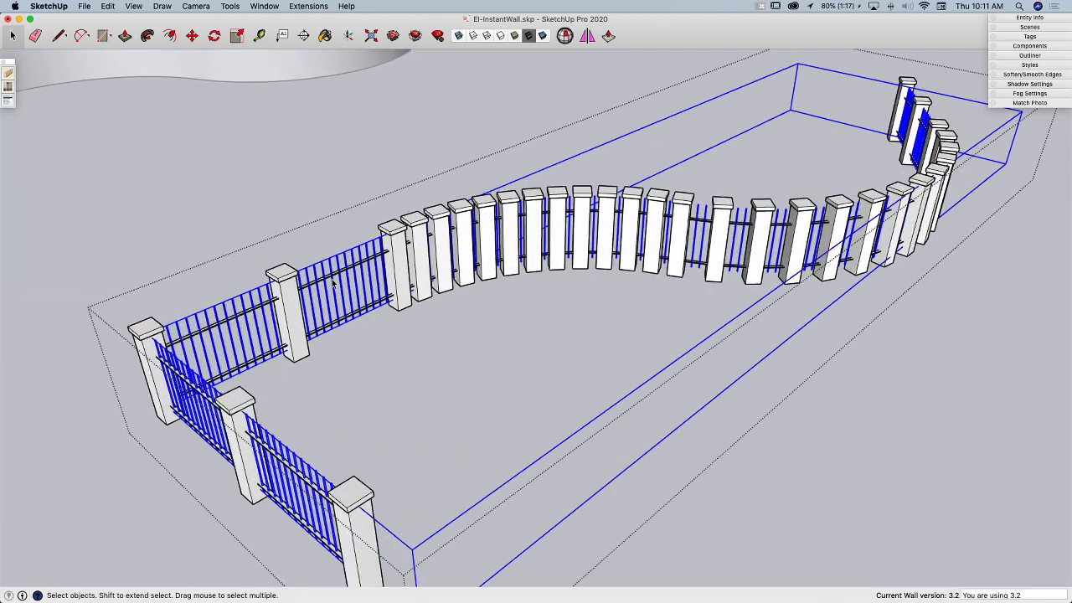
{"action": "left_click", "coordinate": [326, 279]}
{"action": "scroll", "coordinate": [318, 278], "scroll_direction": "down", "scroll_amount": 5}
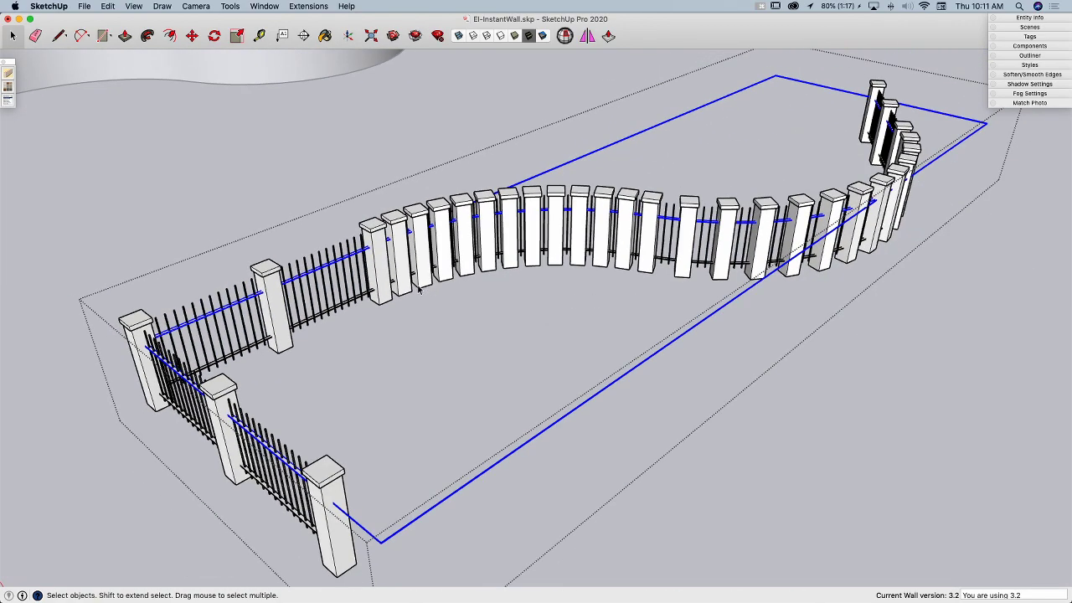
{"action": "scroll", "coordinate": [419, 288], "scroll_direction": "down", "scroll_amount": 2}
Orbit around the fence and delete one post from the curved row.
{"action": "middle_click_drag", "start_coordinate": [433, 238], "coordinate": [388, 305]}
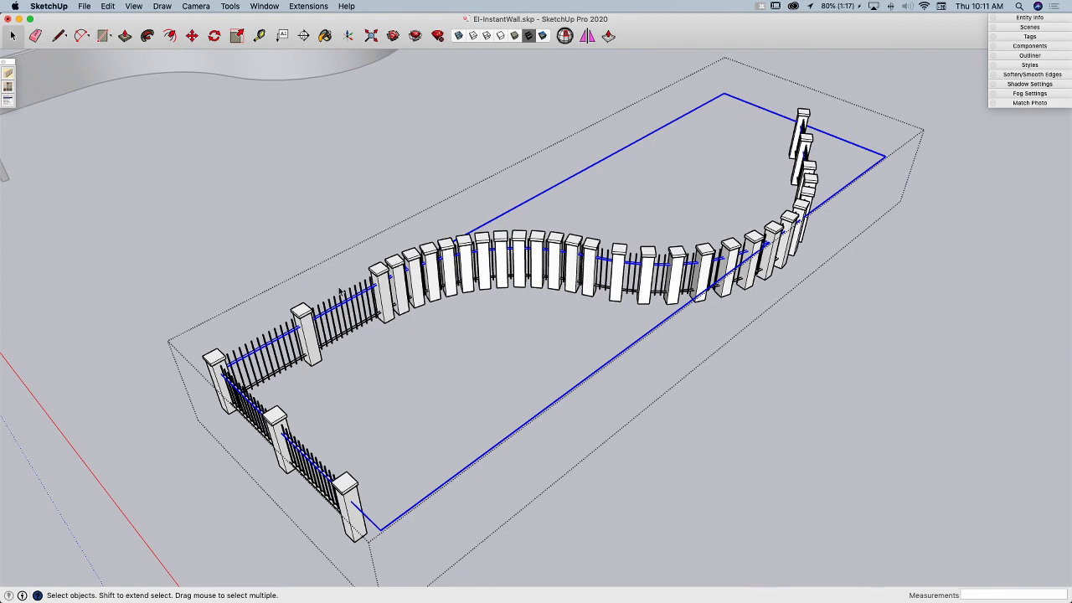
{"action": "double_click", "coordinate": [398, 266]}
{"action": "left_click", "coordinate": [399, 267]}
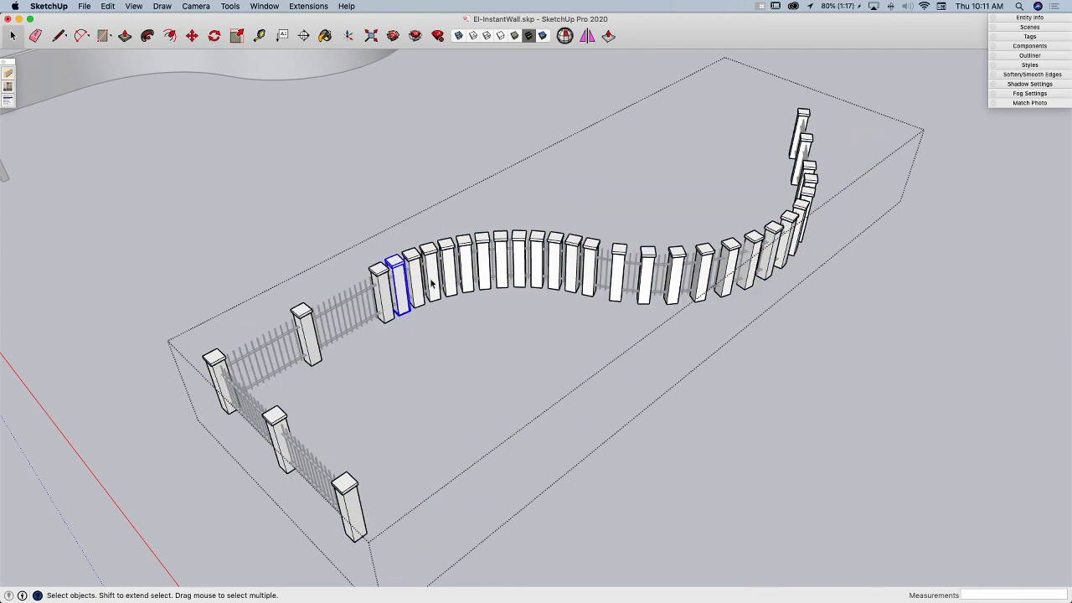
{"action": "key", "text": "Delete"}
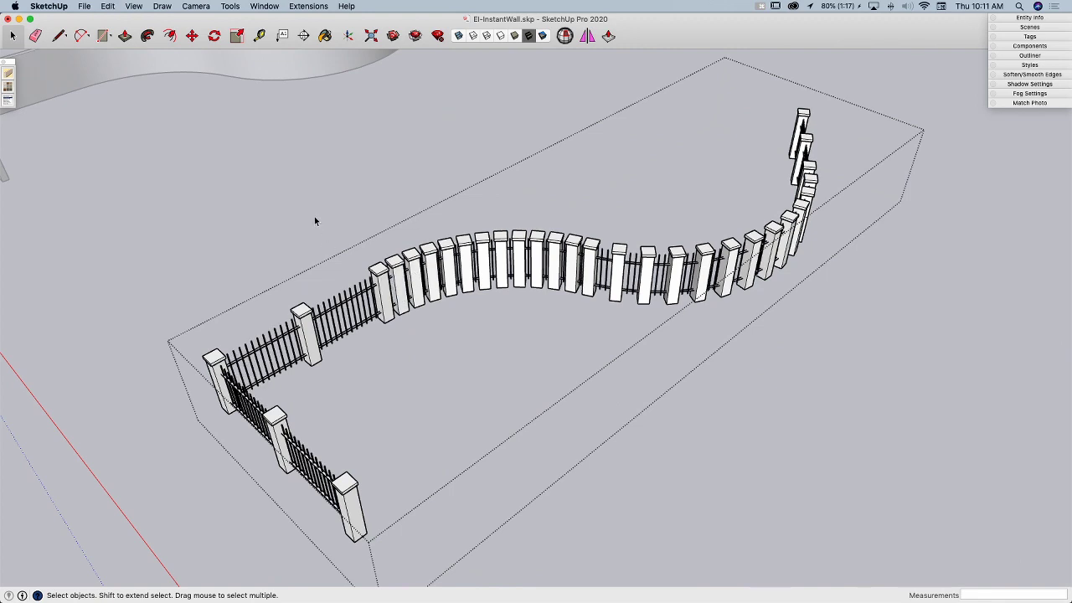
{"action": "scroll", "coordinate": [315, 221], "scroll_direction": "down", "scroll_amount": 10}
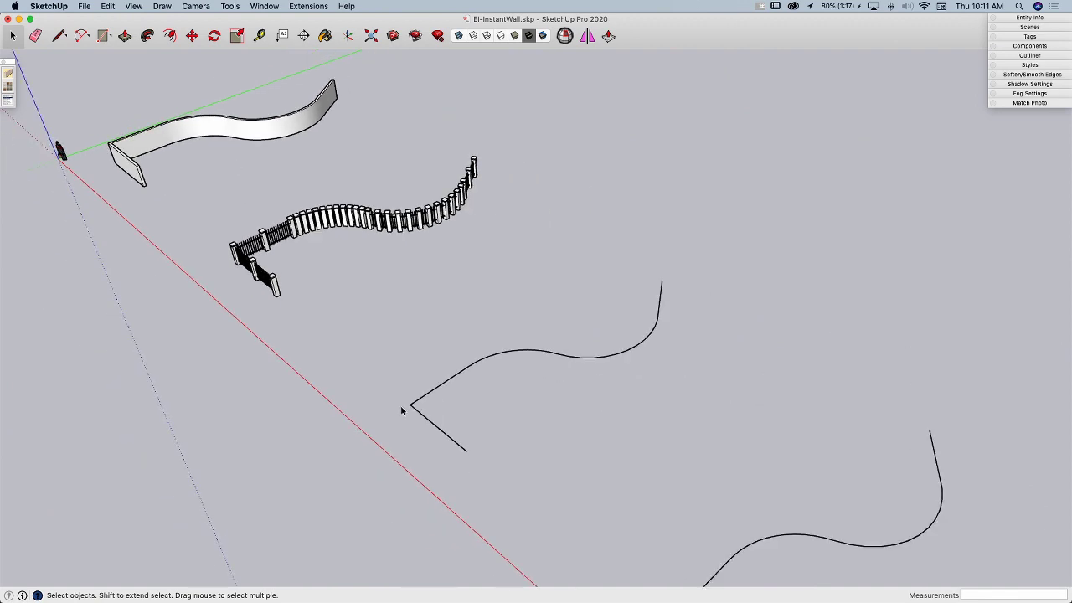
Select the next curved path profile.
{"action": "scroll", "coordinate": [427, 443], "scroll_direction": "up", "scroll_amount": 2}
{"action": "left_click", "coordinate": [447, 431]}
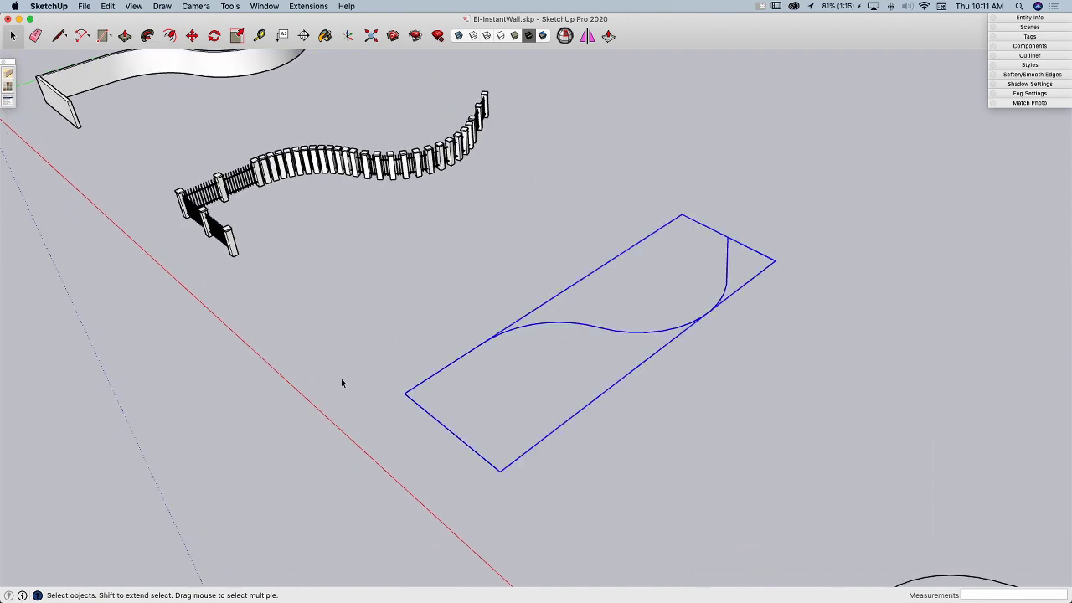
{"action": "scroll", "coordinate": [351, 408], "scroll_direction": "up", "scroll_amount": 1}
{"action": "scroll", "coordinate": [559, 477], "scroll_direction": "up", "scroll_amount": 2}
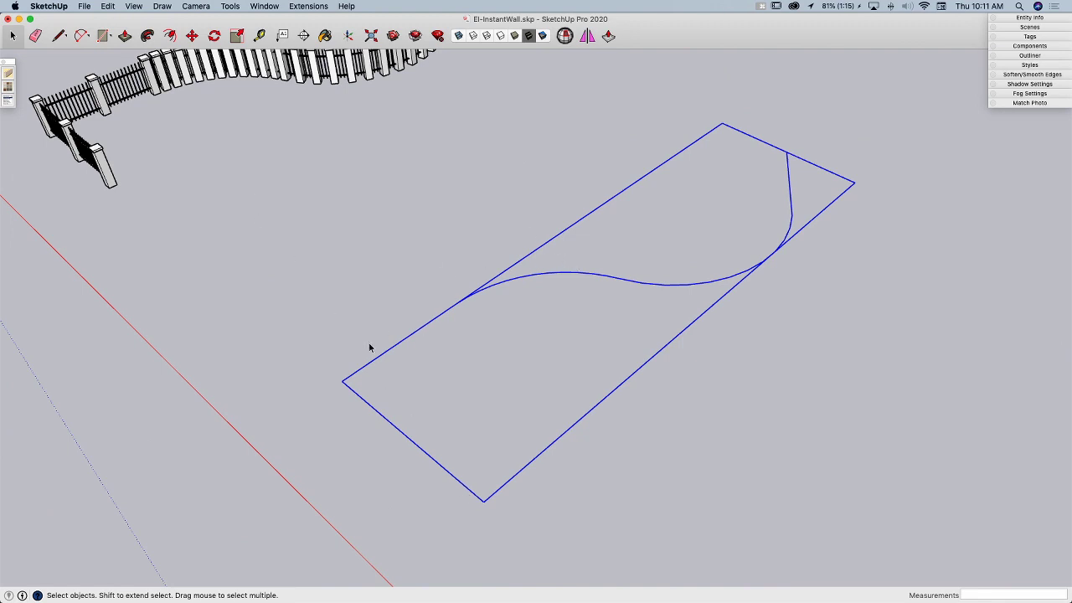
{"action": "scroll", "coordinate": [371, 349], "scroll_direction": "down", "scroll_amount": 3}
{"action": "scroll", "coordinate": [470, 336], "scroll_direction": "up", "scroll_amount": 2}
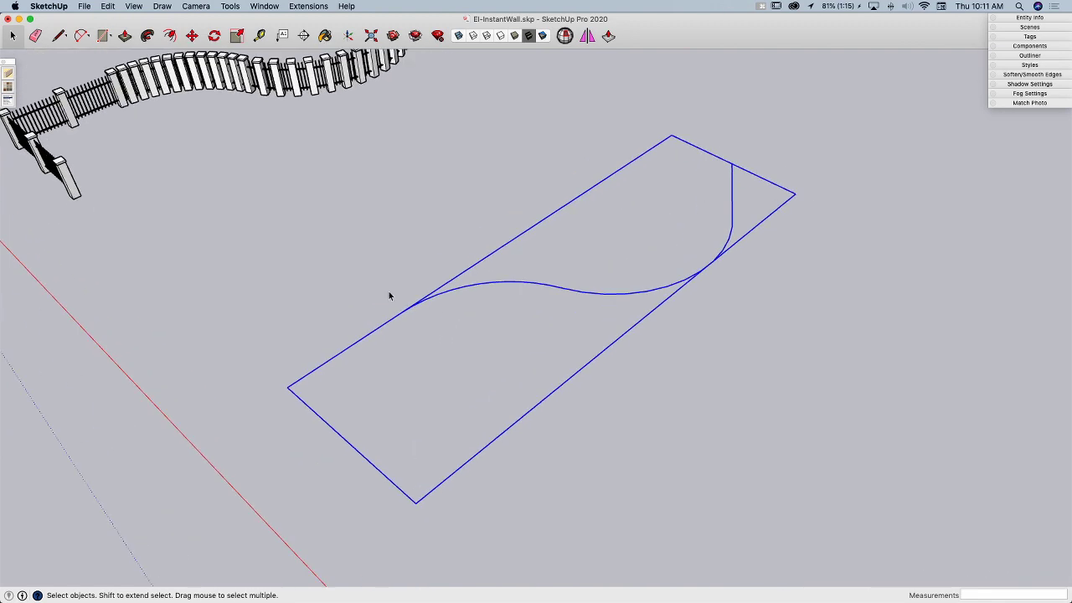
In Instant Wall, show the style parameters and switch the library to Misc.
{"action": "left_click", "coordinate": [7, 74]}
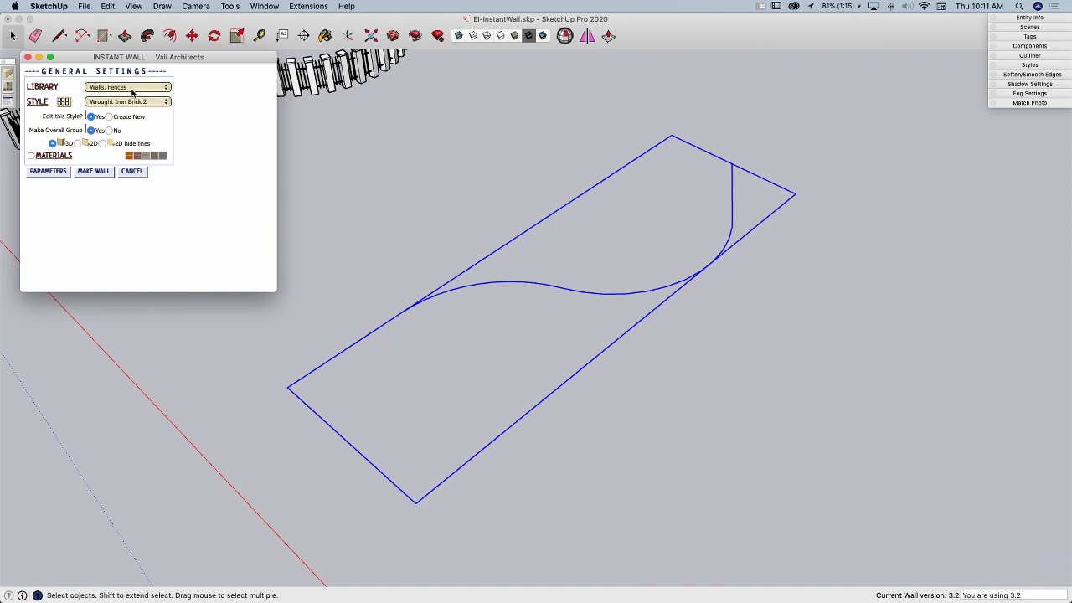
{"action": "left_click", "coordinate": [131, 88]}
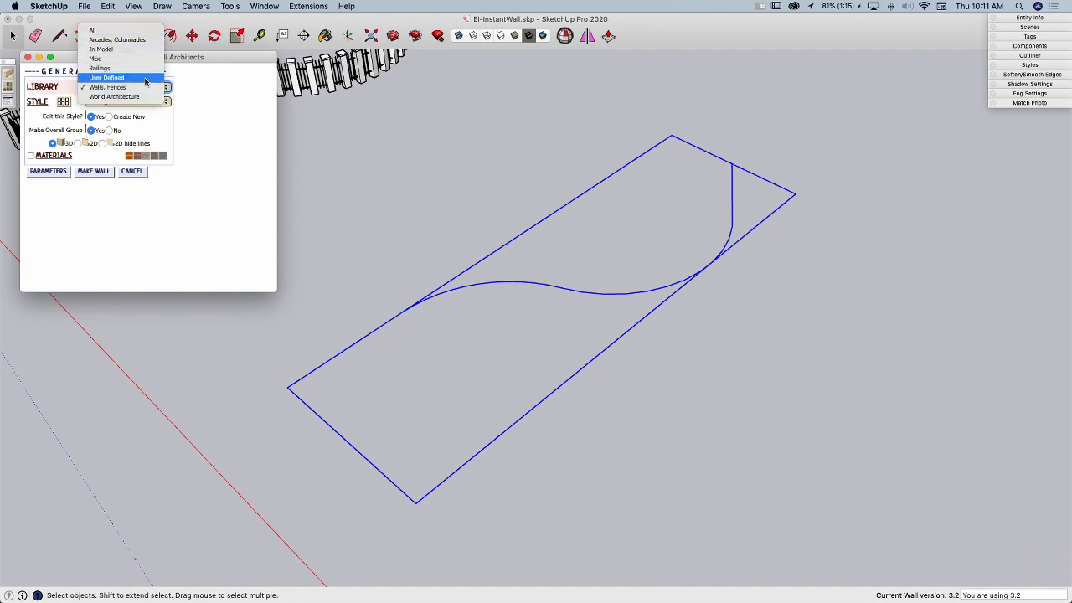
{"action": "left_click", "coordinate": [227, 84]}
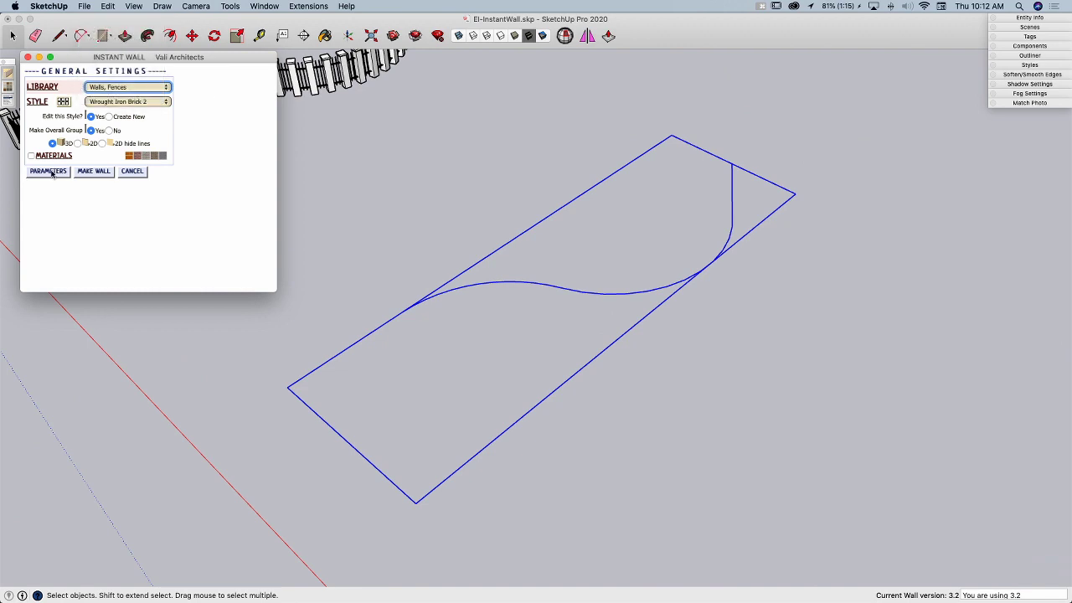
{"action": "left_click", "coordinate": [49, 171]}
{"action": "scroll", "coordinate": [69, 193], "scroll_direction": "down", "scroll_amount": 6}
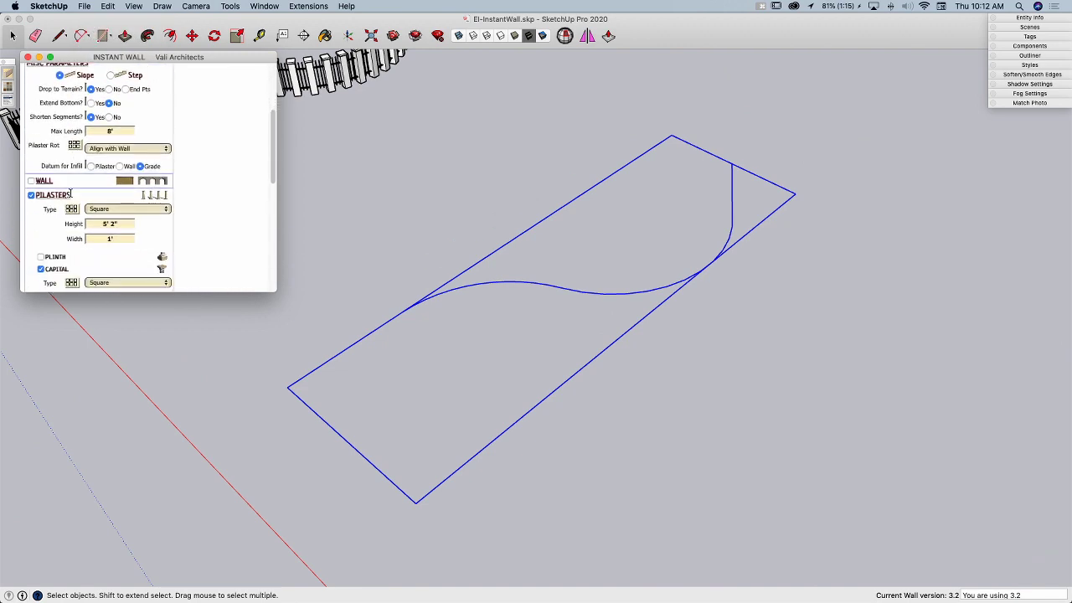
{"action": "scroll", "coordinate": [70, 193], "scroll_direction": "up", "scroll_amount": 5}
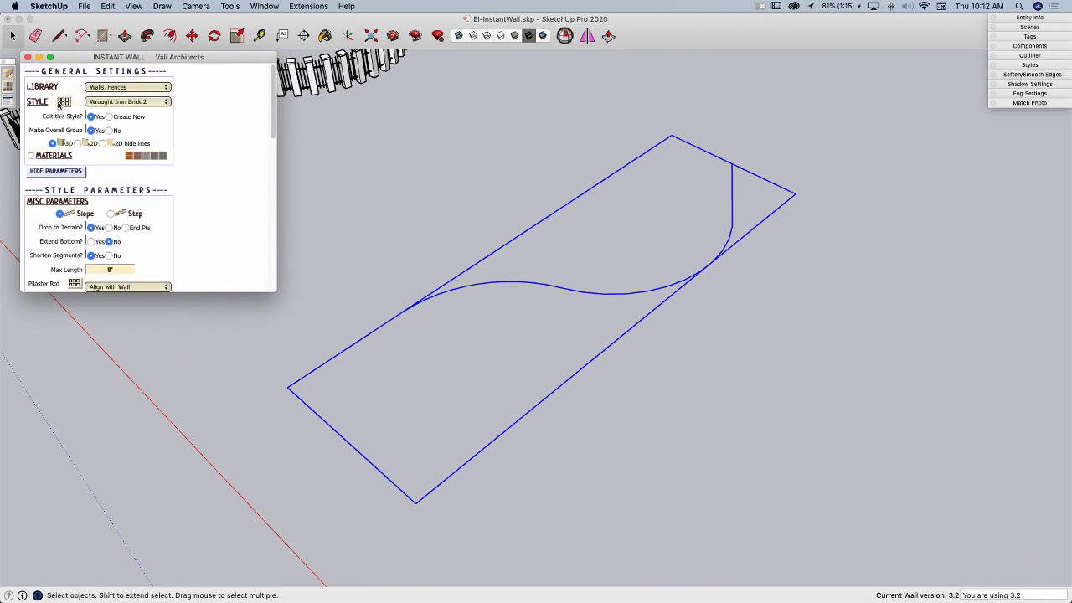
{"action": "left_click", "coordinate": [124, 88]}
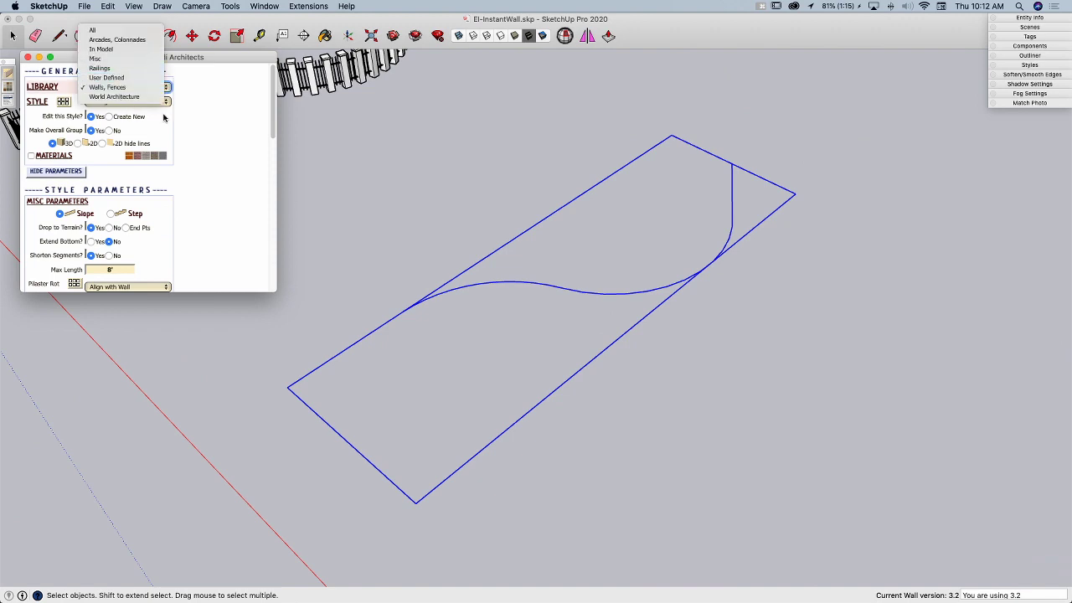
{"action": "left_click", "coordinate": [213, 112]}
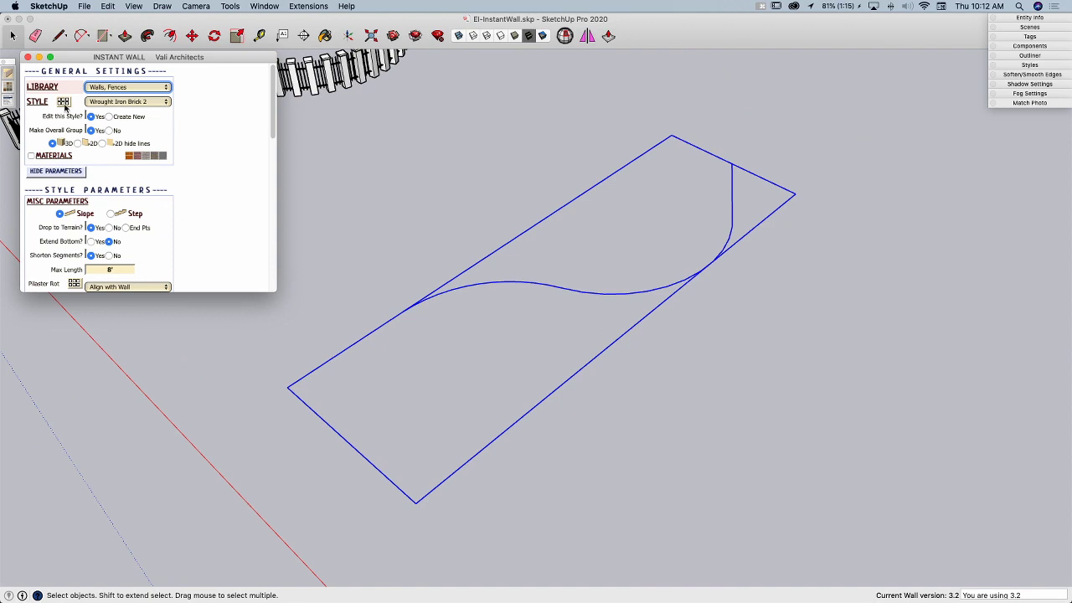
{"action": "left_click", "coordinate": [125, 87]}
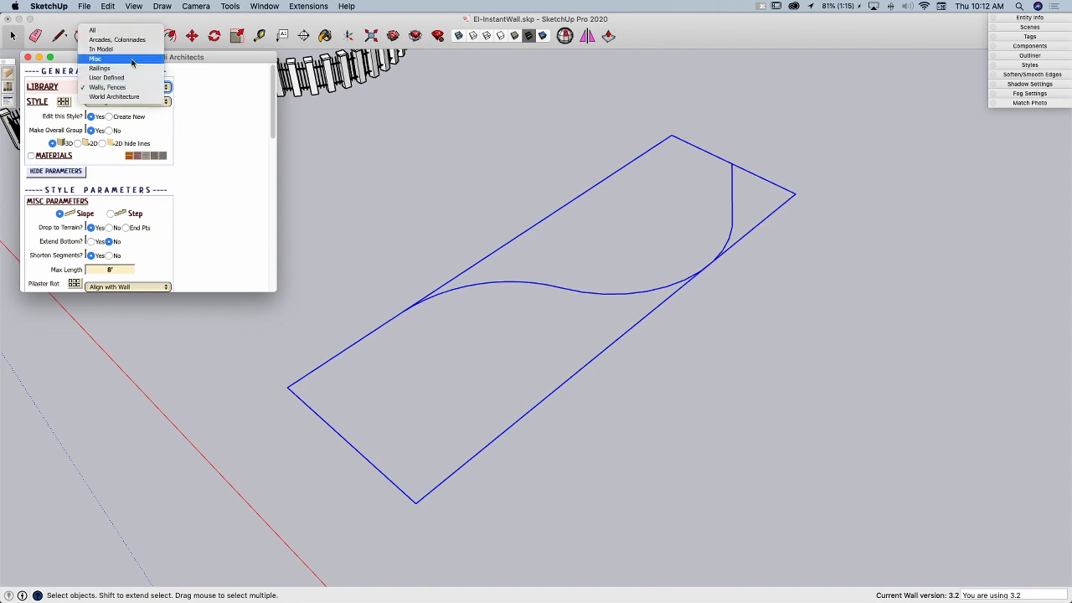
{"action": "left_click", "coordinate": [122, 71]}
Choose Stepping Stones 2 from the Misc style gallery.
{"action": "left_click", "coordinate": [65, 102]}
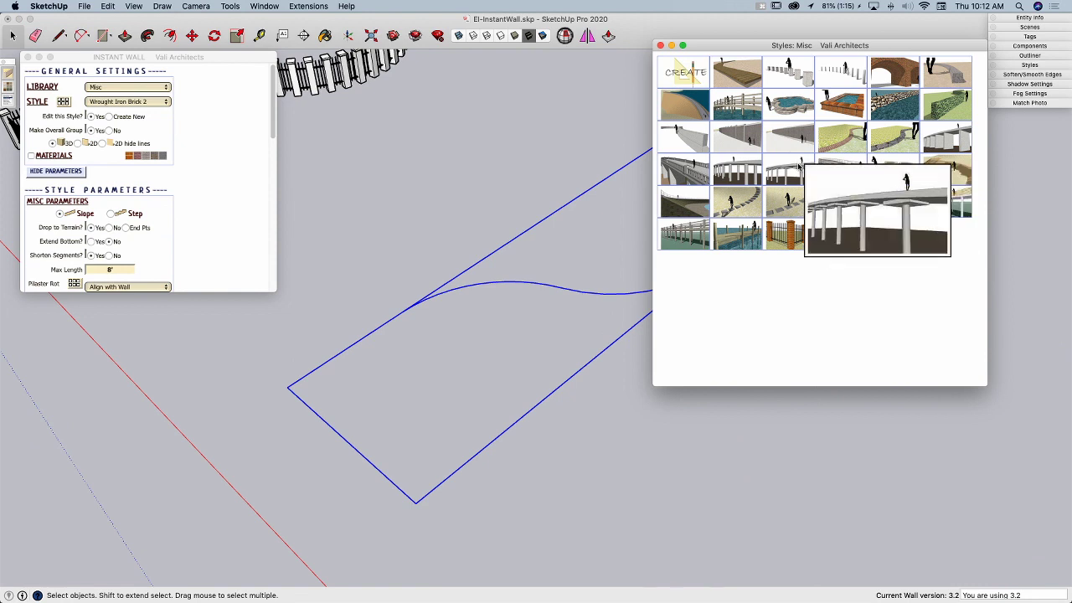
{"action": "mouse_move", "coordinate": [743, 167]}
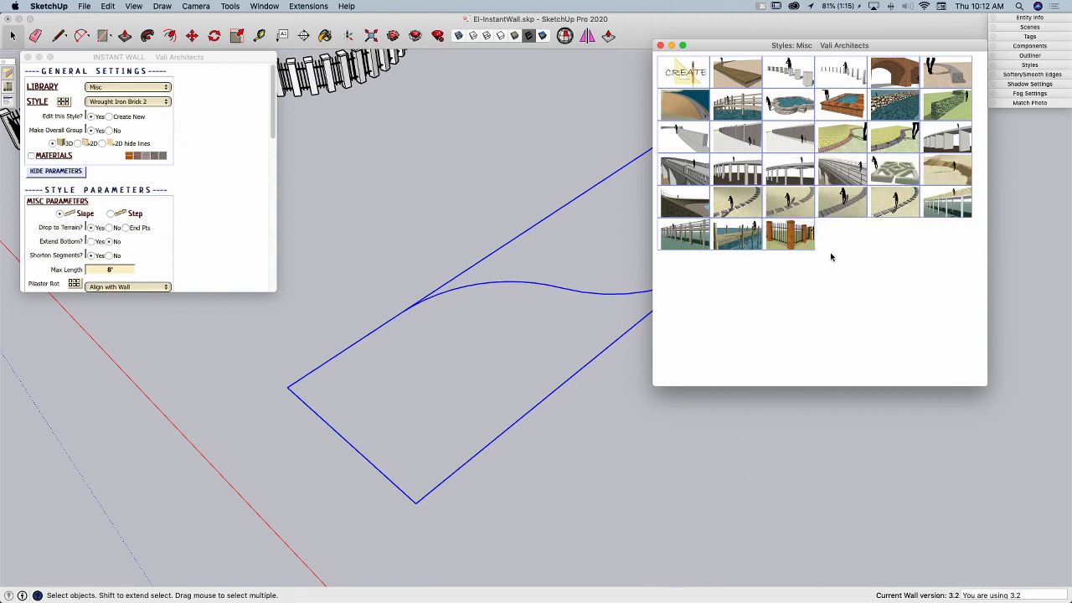
{"action": "mouse_move", "coordinate": [893, 100]}
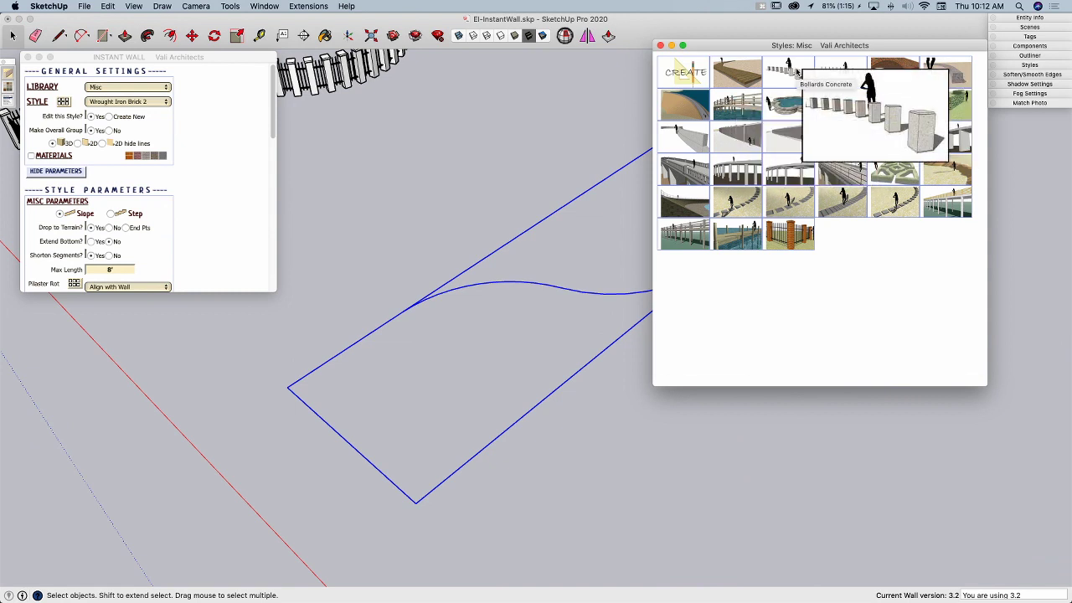
{"action": "mouse_move", "coordinate": [726, 75]}
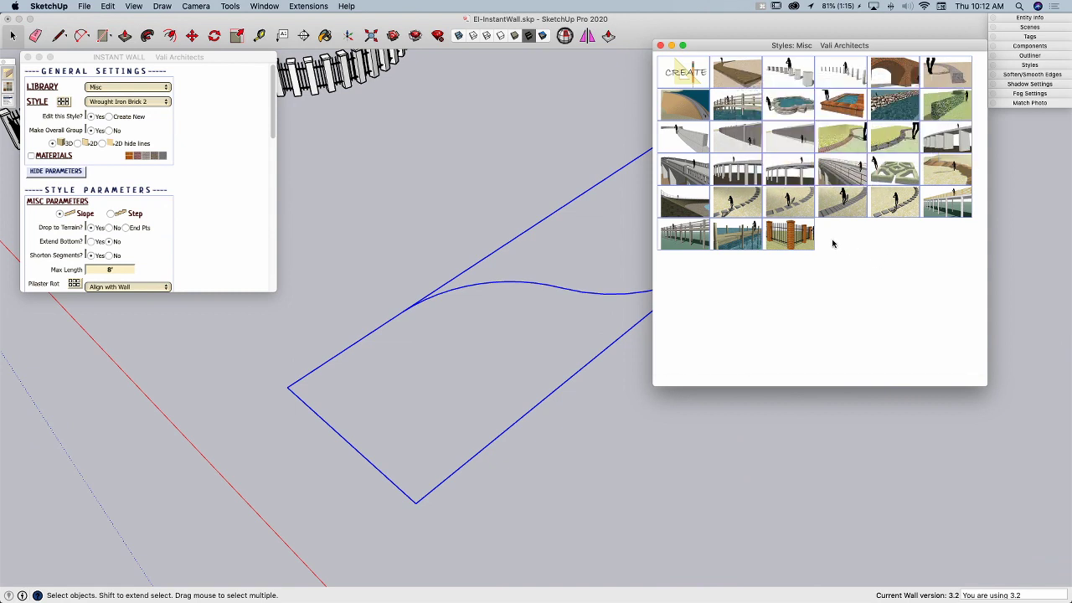
{"action": "mouse_move", "coordinate": [786, 206]}
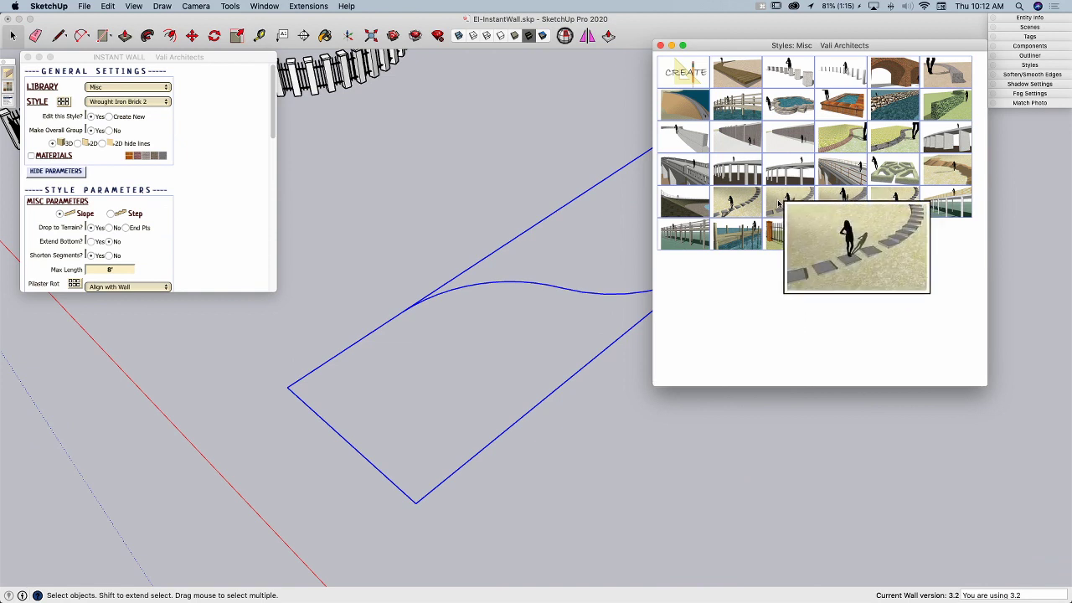
{"action": "left_click", "coordinate": [779, 203]}
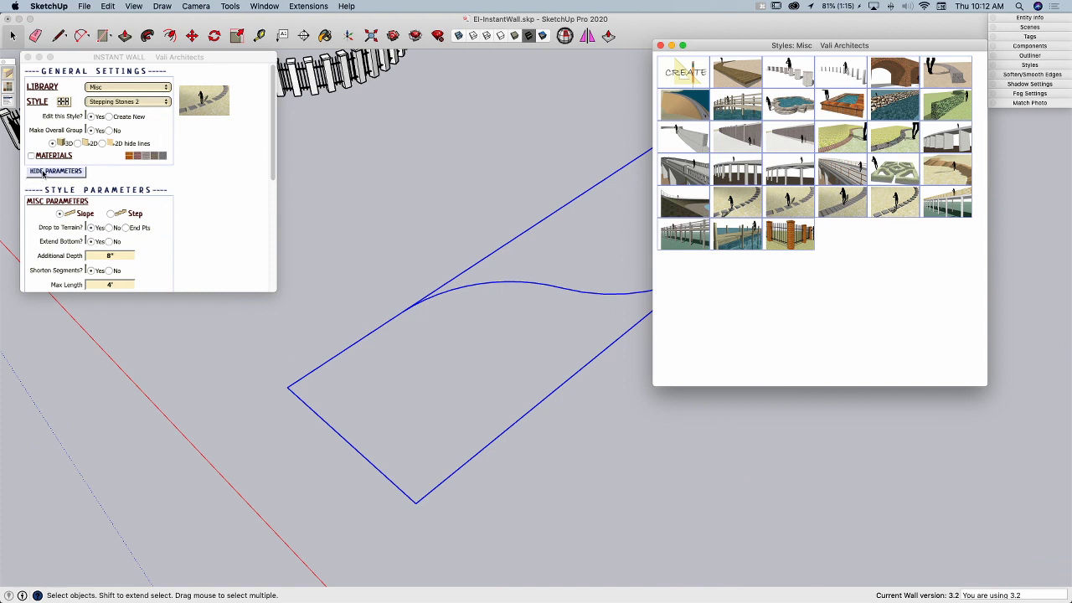
Collapse the style parameters in the Instant Wall settings.
{"action": "left_click", "coordinate": [42, 173]}
{"action": "left_click", "coordinate": [81, 174]}
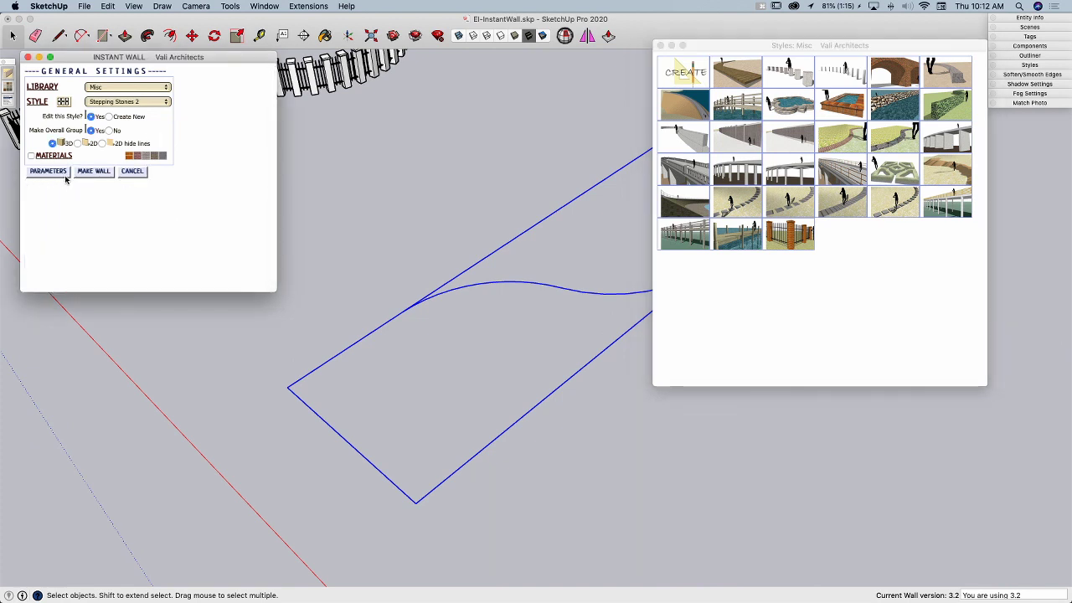
{"action": "left_click", "coordinate": [62, 174]}
{"action": "left_click", "coordinate": [55, 172]}
Build the Stepping Stones 2 path along the curve and orbit to view it.
{"action": "left_click", "coordinate": [87, 174]}
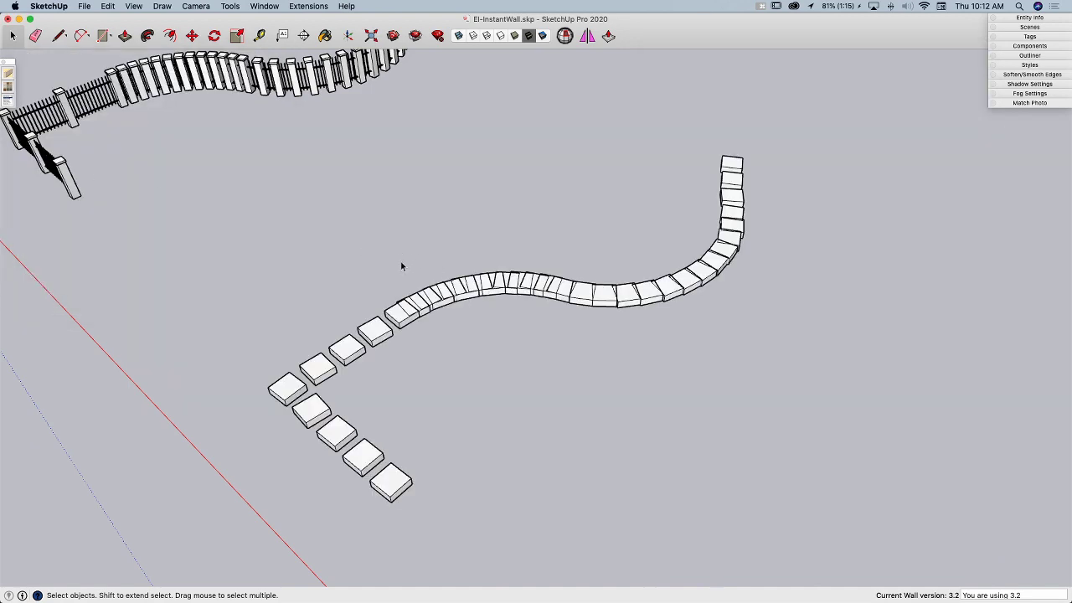
{"action": "scroll", "coordinate": [448, 353], "scroll_direction": "up", "scroll_amount": 3}
{"action": "scroll", "coordinate": [448, 352], "scroll_direction": "down", "scroll_amount": 2}
{"action": "middle_click_drag", "start_coordinate": [448, 353], "coordinate": [376, 303]}
Enter the stepping-stone group and select the overlapping stones where the curve begins.
{"action": "double_click", "coordinate": [379, 299]}
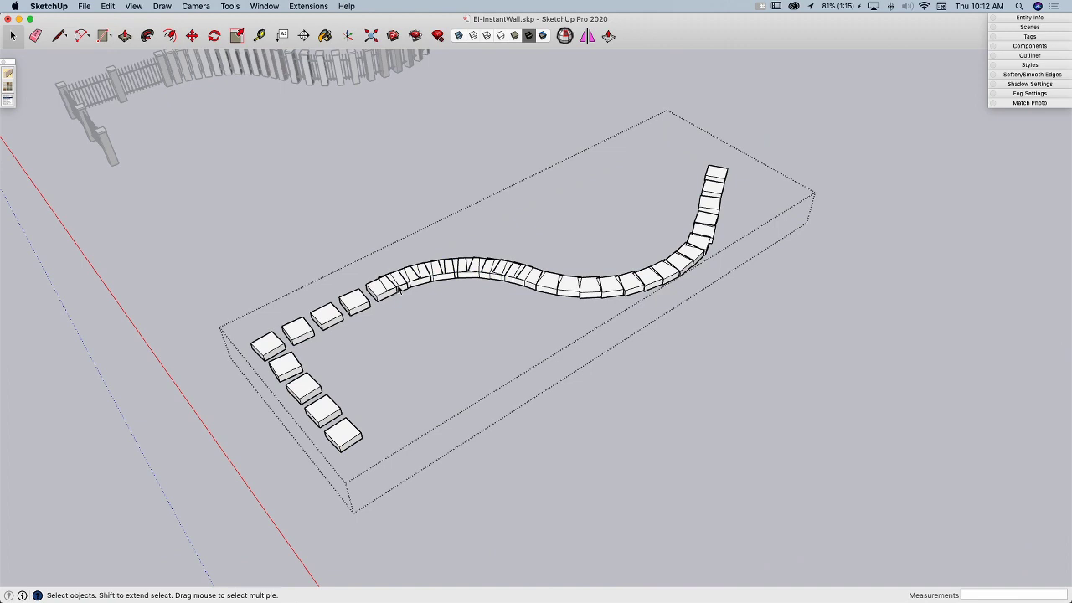
{"action": "left_click", "coordinate": [392, 282]}
{"action": "scroll", "coordinate": [385, 277], "scroll_direction": "up", "scroll_amount": 4}
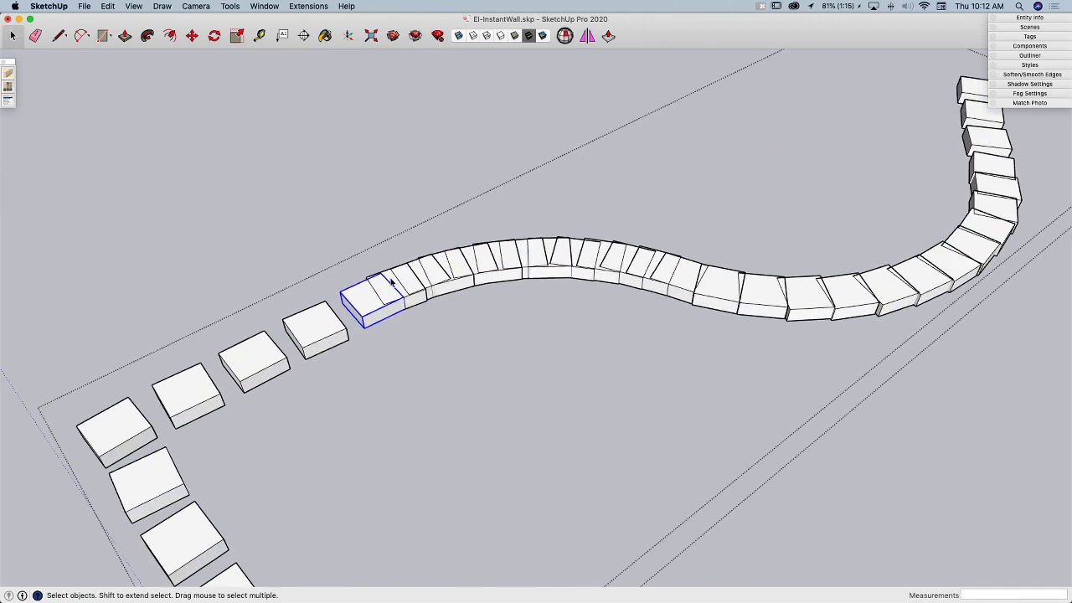
{"action": "left_click", "coordinate": [383, 273]}
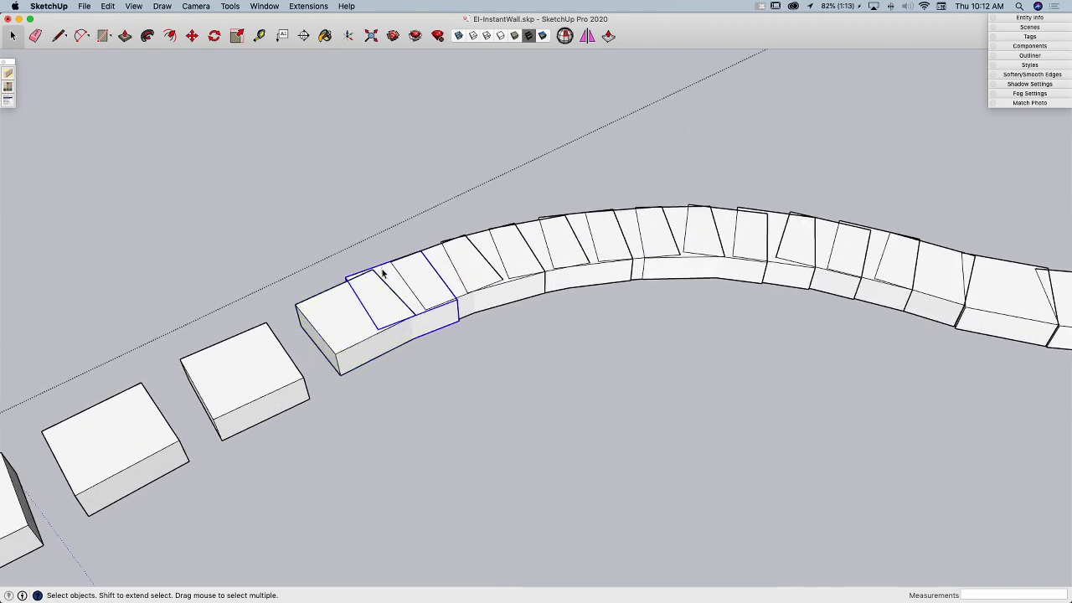
Delete the first four overlapping stones at the start of the curve.
{"action": "key", "text": "Delete"}
{"action": "left_click", "coordinate": [489, 244]}
{"action": "key", "text": "Delete"}
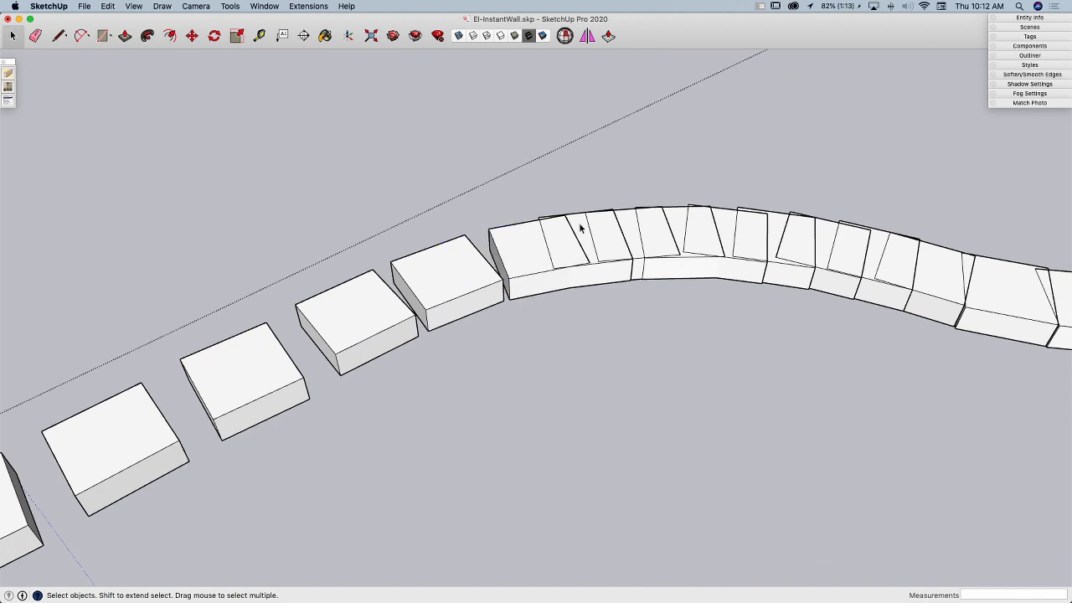
{"action": "left_click", "coordinate": [581, 228]}
{"action": "key", "text": "Delete"}
{"action": "left_click", "coordinate": [683, 219]}
{"action": "key", "text": "Delete"}
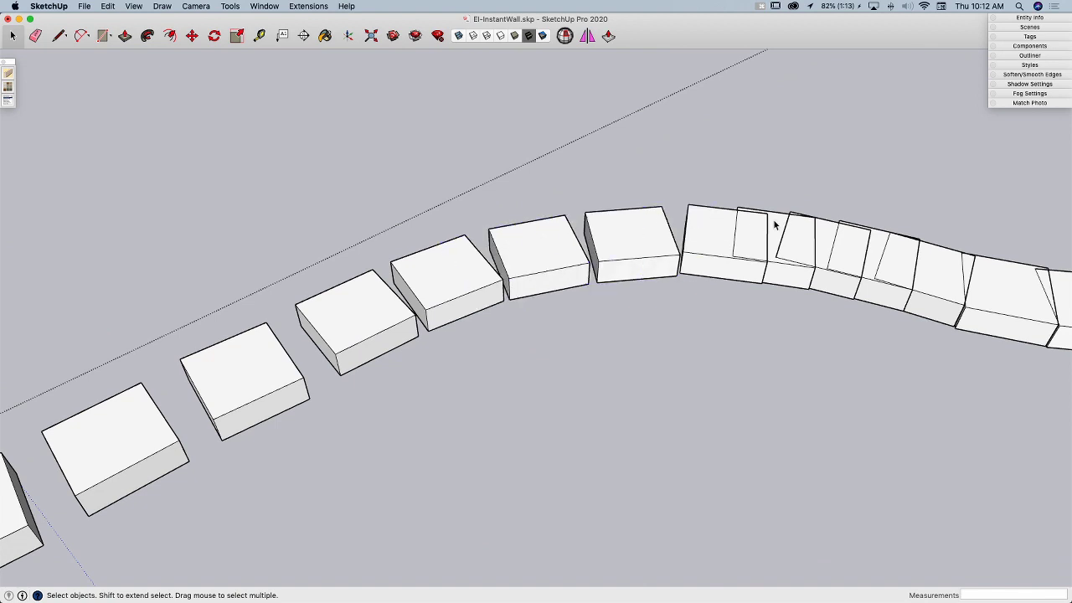
{"action": "scroll", "coordinate": [206, 223], "scroll_direction": "down", "scroll_amount": 3}
Delete the remaining eight overlapping stones along the rest of the curve.
{"action": "left_click", "coordinate": [624, 233]}
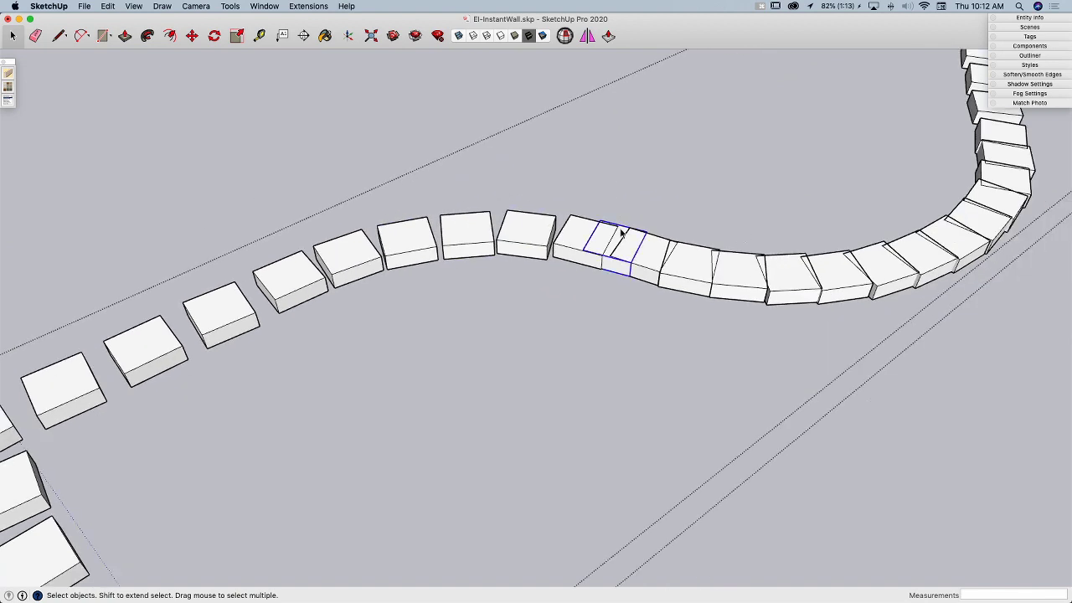
{"action": "key", "text": "Delete"}
{"action": "left_click", "coordinate": [690, 269]}
{"action": "key", "text": "Delete"}
{"action": "left_click", "coordinate": [781, 283]}
{"action": "key", "text": "Delete"}
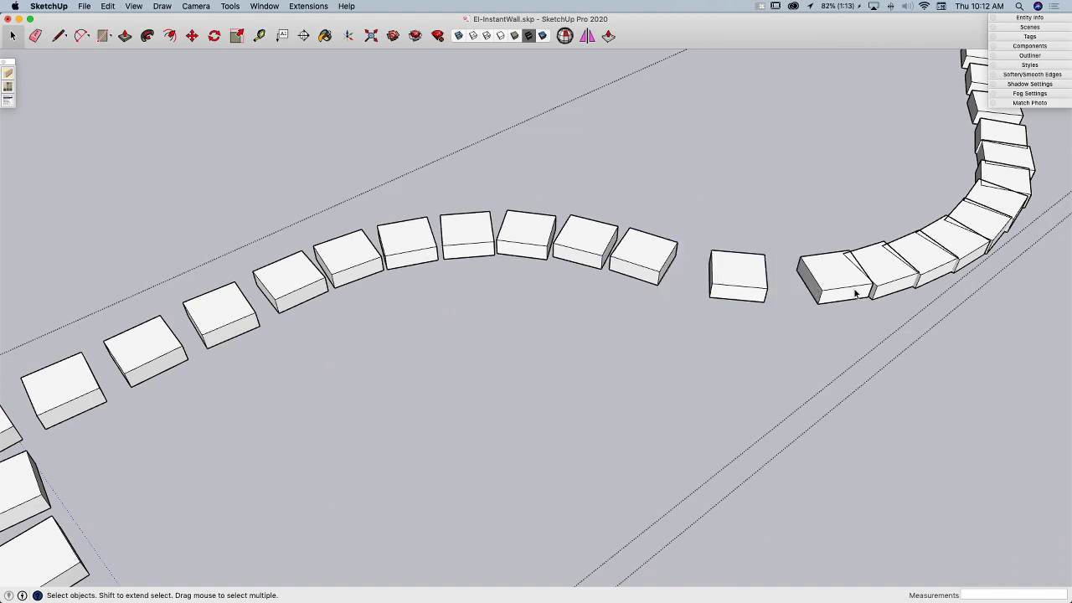
{"action": "left_click", "coordinate": [888, 276]}
{"action": "key", "text": "Delete"}
{"action": "left_click", "coordinate": [954, 246]}
{"action": "key", "text": "Delete"}
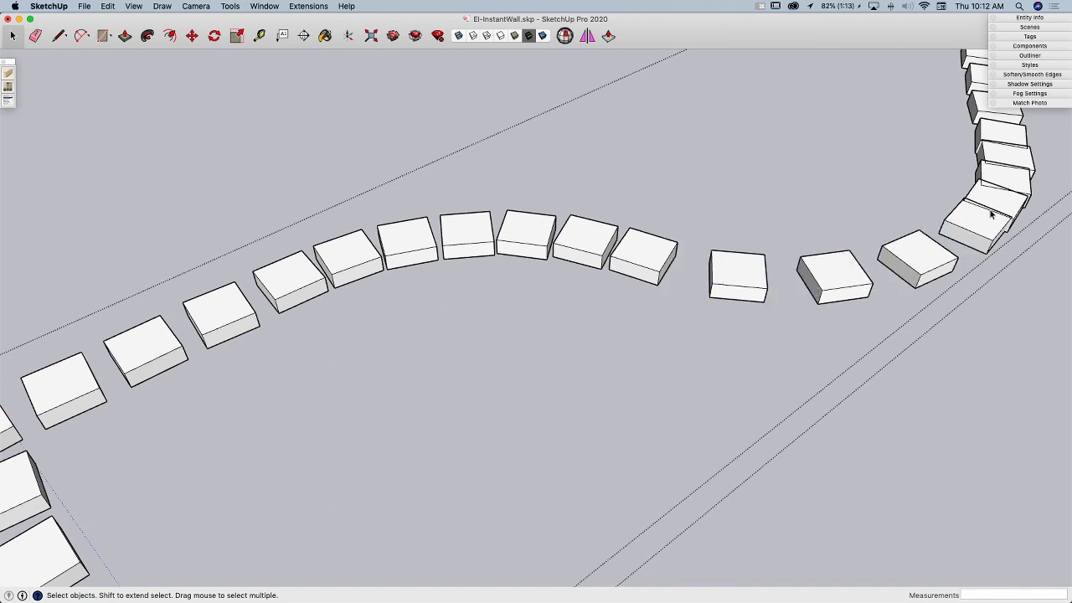
{"action": "left_click", "coordinate": [1001, 198]}
{"action": "key", "text": "Delete"}
{"action": "left_click", "coordinate": [1007, 156]}
{"action": "key", "text": "Delete"}
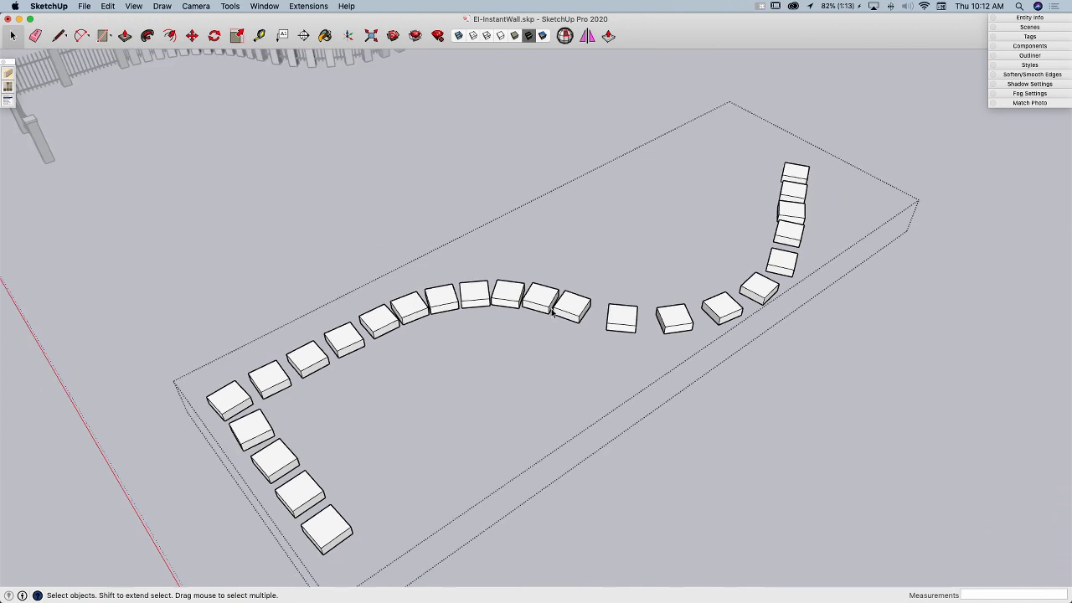
{"action": "left_click", "coordinate": [541, 302]}
{"action": "key", "text": "Delete"}
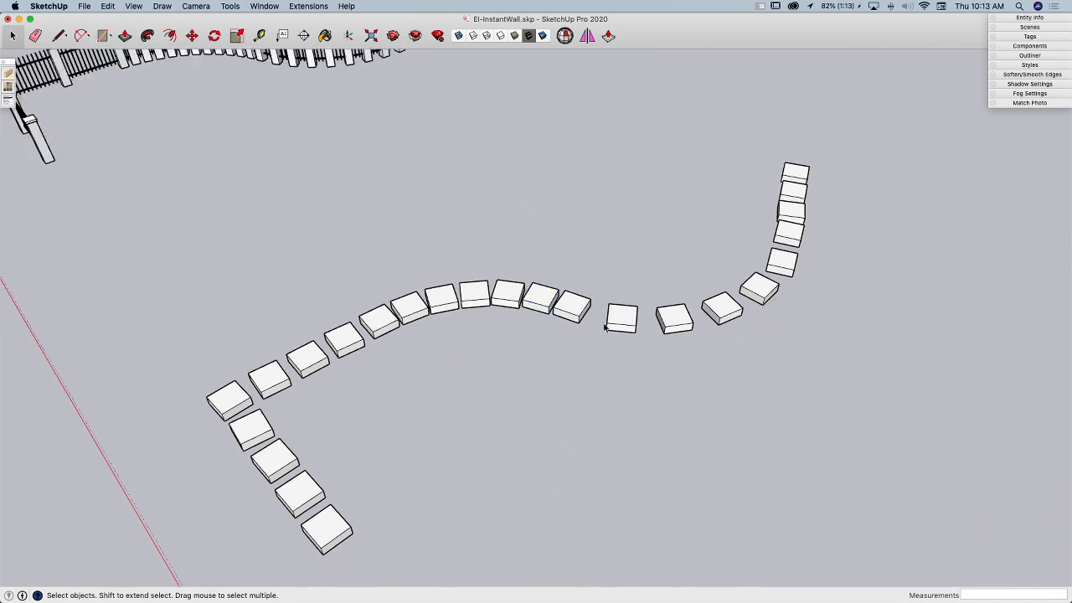
Move the stone beside the gap slightly closer to it.
{"action": "left_click", "coordinate": [578, 316]}
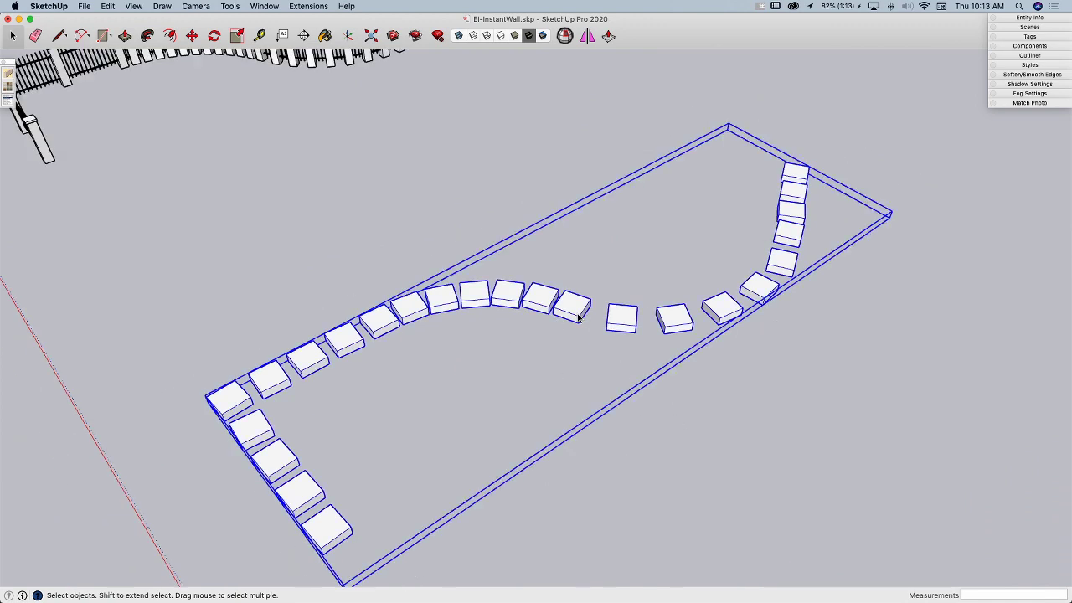
{"action": "double_click", "coordinate": [575, 312]}
{"action": "left_click", "coordinate": [575, 308]}
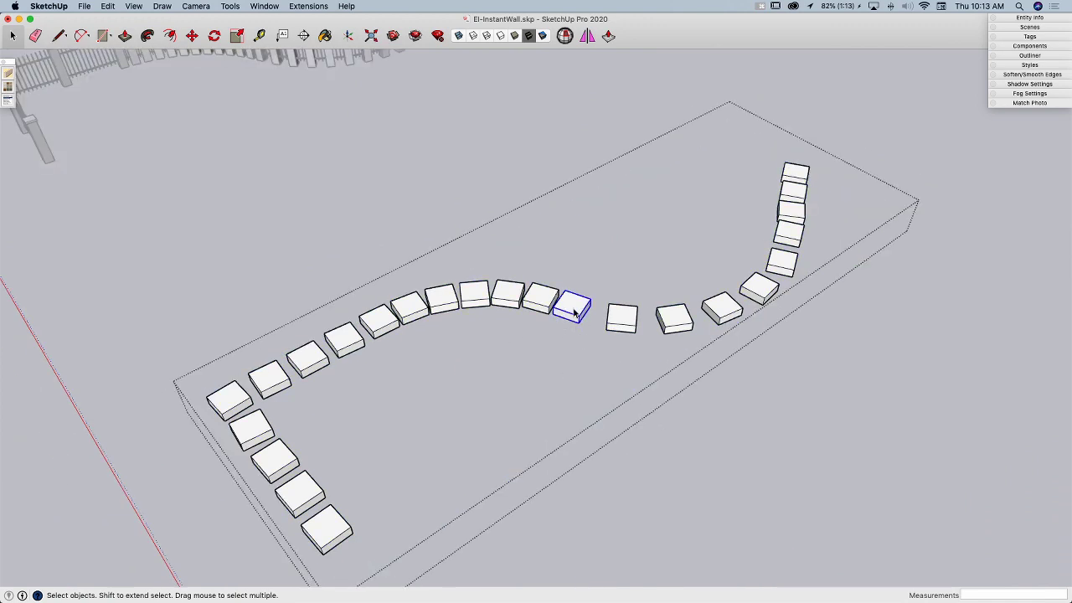
{"action": "key", "text": "m"}
{"action": "left_click", "coordinate": [572, 335]}
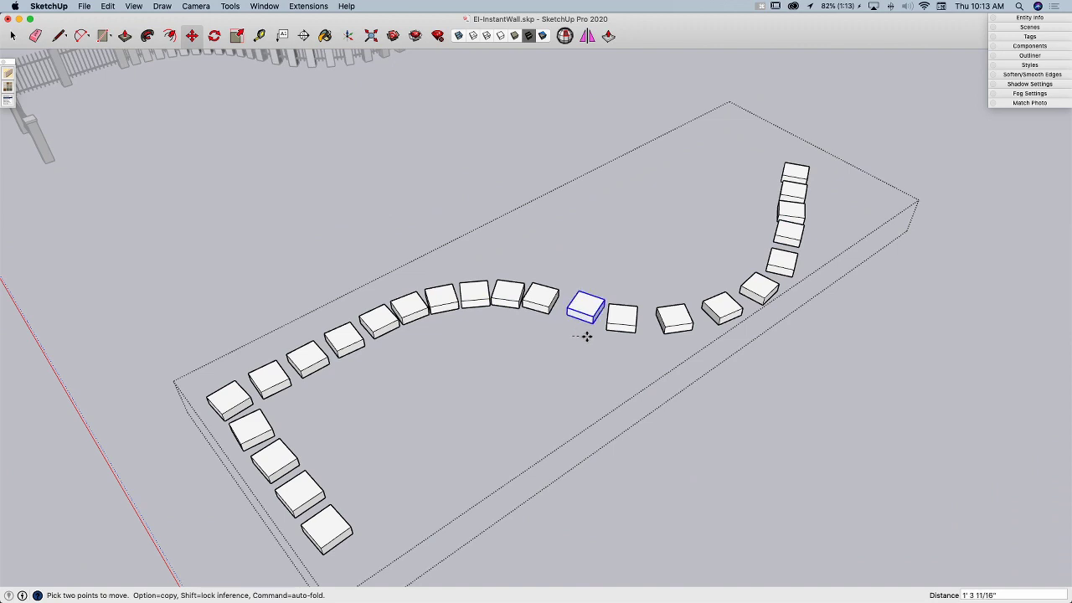
{"action": "left_click", "coordinate": [587, 333]}
{"action": "key", "text": "space"}
Nudge the neighbouring stone to even the spacing, then exit the group.
{"action": "left_click", "coordinate": [539, 310]}
{"action": "key", "text": "m"}
{"action": "left_click", "coordinate": [541, 355]}
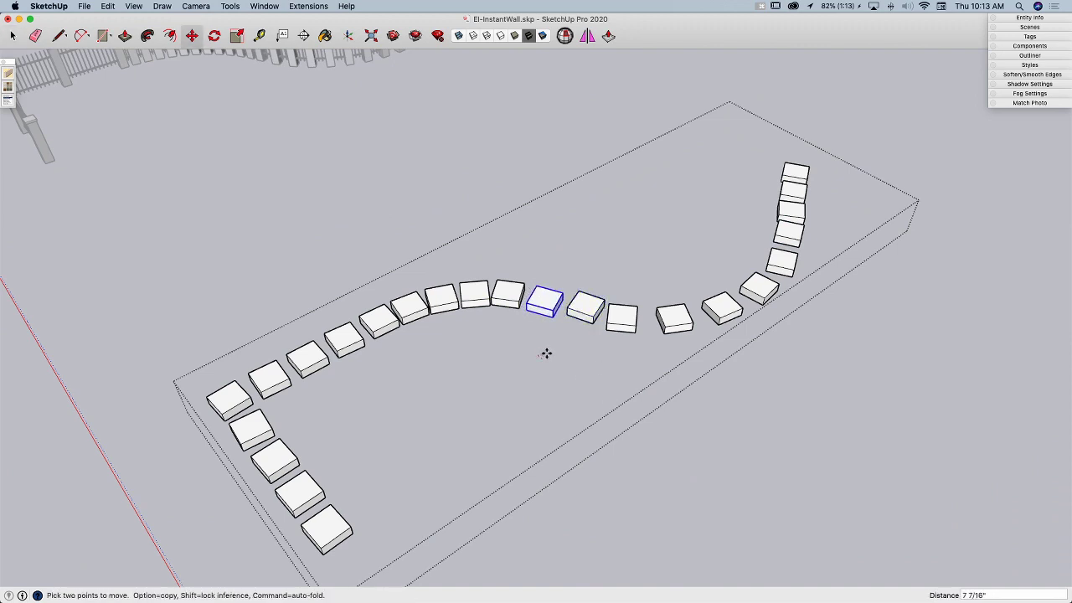
{"action": "left_click", "coordinate": [545, 356]}
{"action": "key", "text": "space"}
{"action": "left_click", "coordinate": [573, 428]}
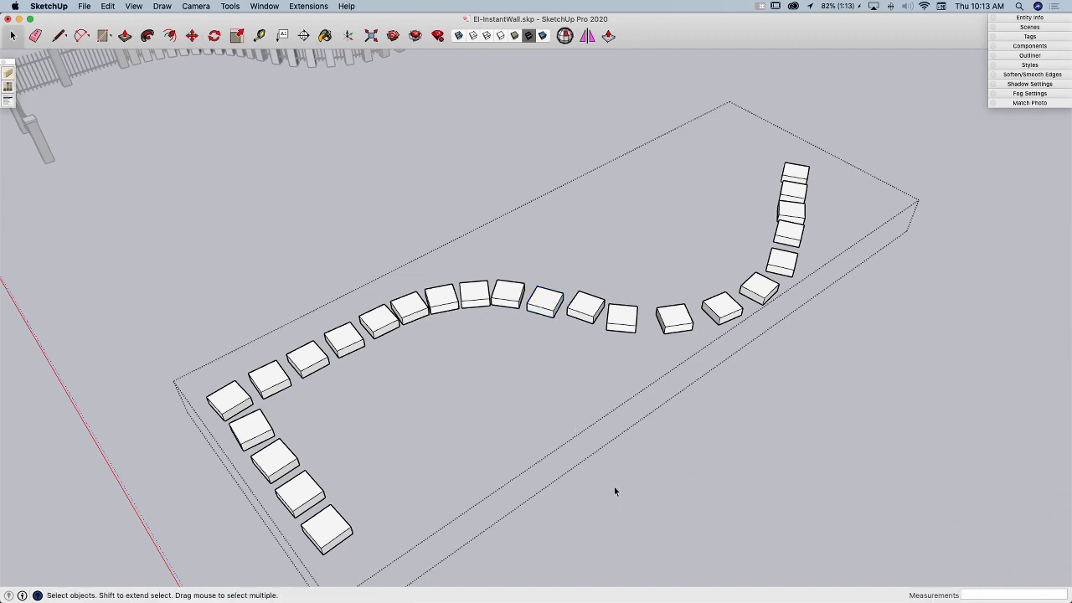
Bring the curve line into view and open its group for editing.
{"action": "left_click", "coordinate": [613, 485]}
{"action": "middle_click_drag", "start_coordinate": [579, 493], "coordinate": [518, 379]}
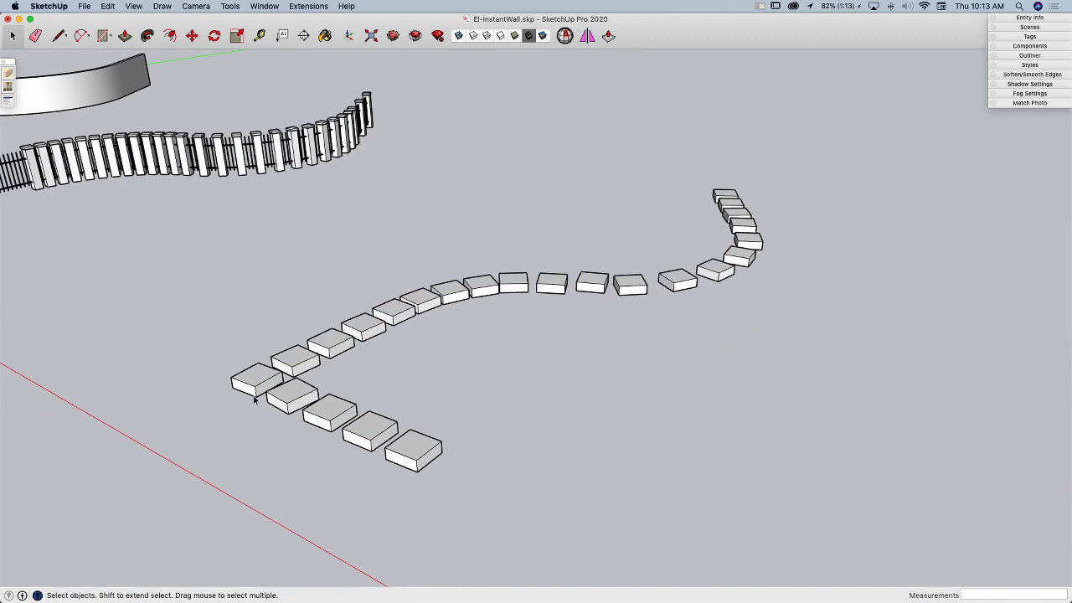
{"action": "scroll", "coordinate": [332, 289], "scroll_direction": "down", "scroll_amount": 5}
{"action": "middle_click_drag", "start_coordinate": [335, 301], "coordinate": [349, 235]}
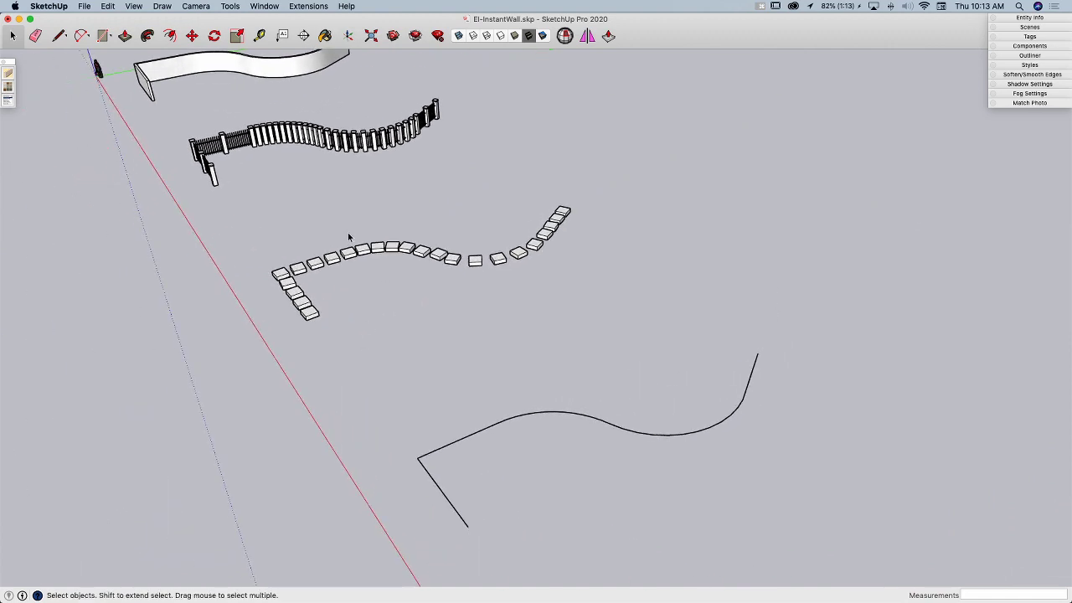
{"action": "left_click", "coordinate": [548, 417]}
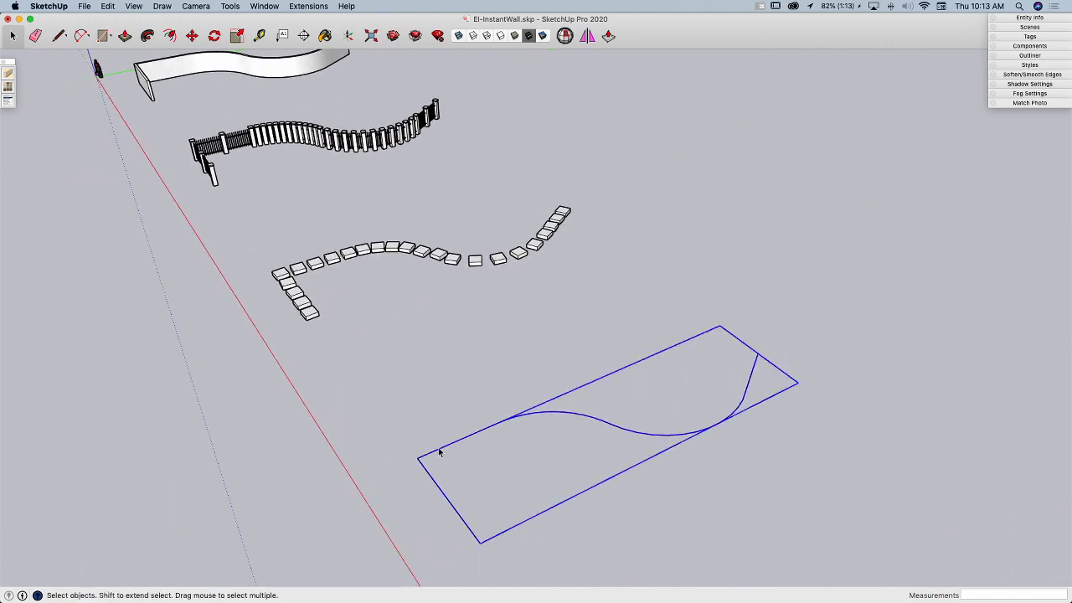
{"action": "left_click", "coordinate": [459, 443]}
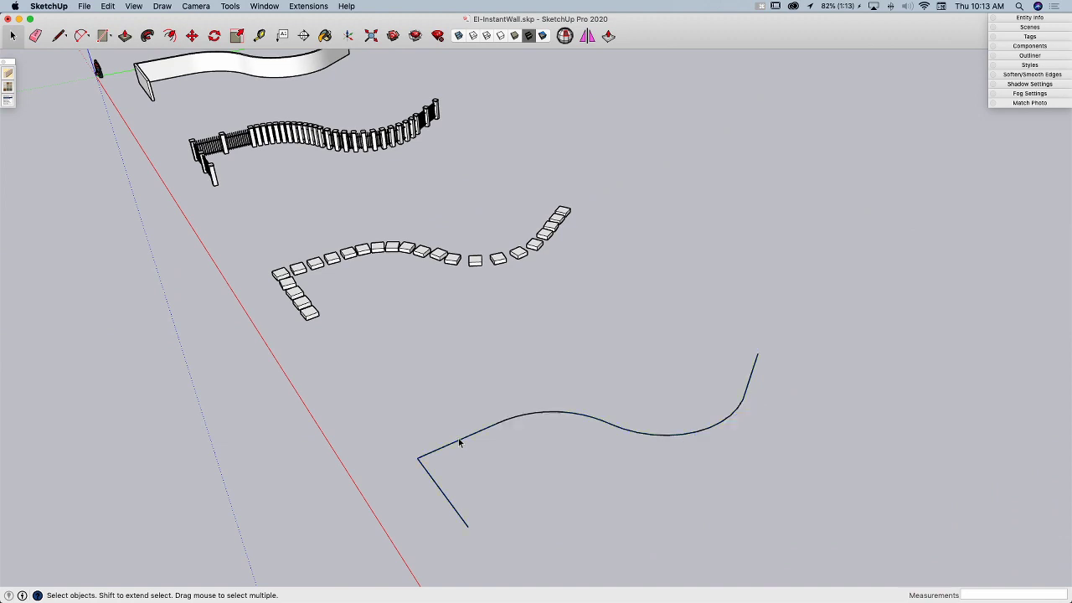
{"action": "left_click", "coordinate": [567, 416]}
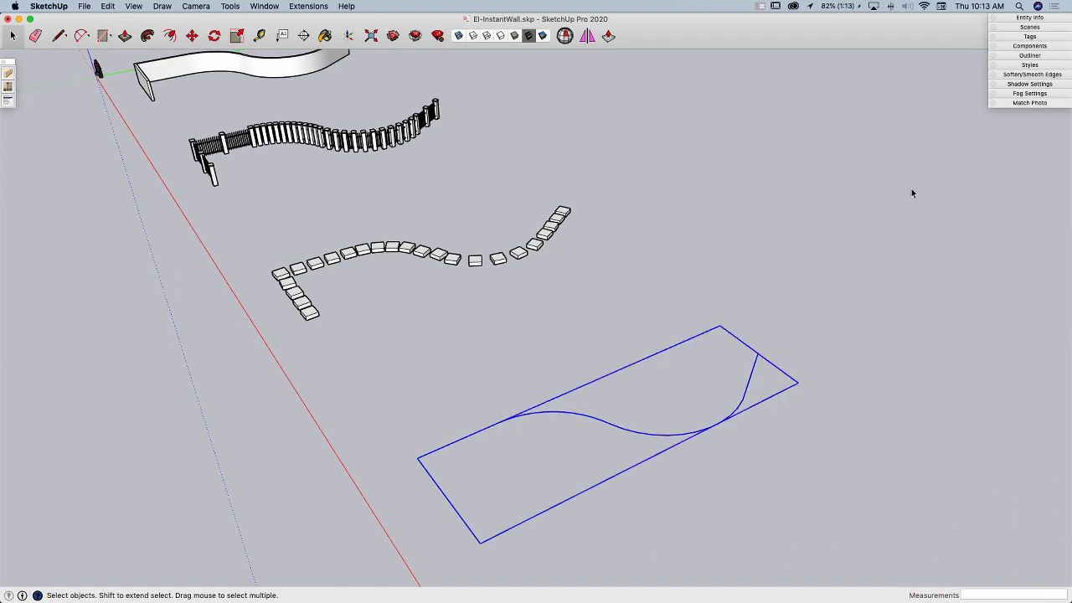
{"action": "double_click", "coordinate": [580, 418]}
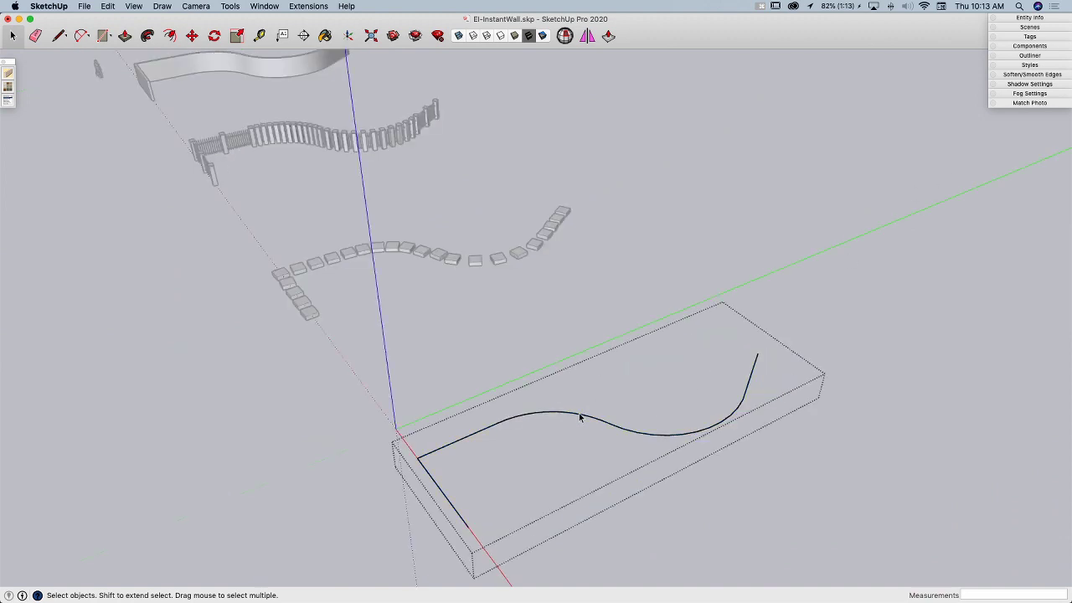
Set both arcs of the curve to 4 segments, then exit and reselect the group.
{"action": "left_click", "coordinate": [1024, 17]}
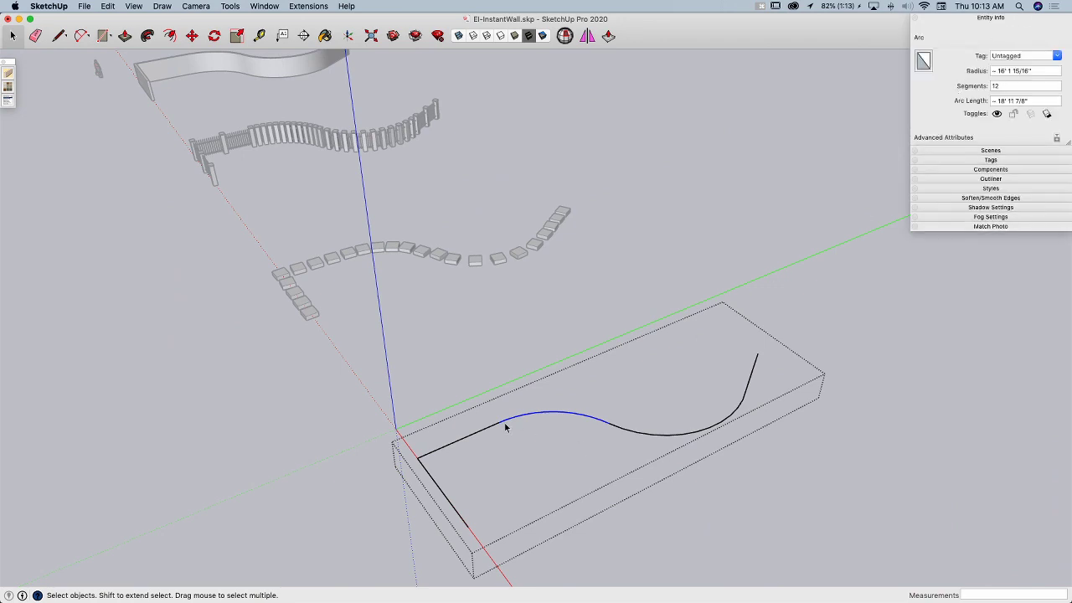
{"action": "left_click", "coordinate": [999, 85]}
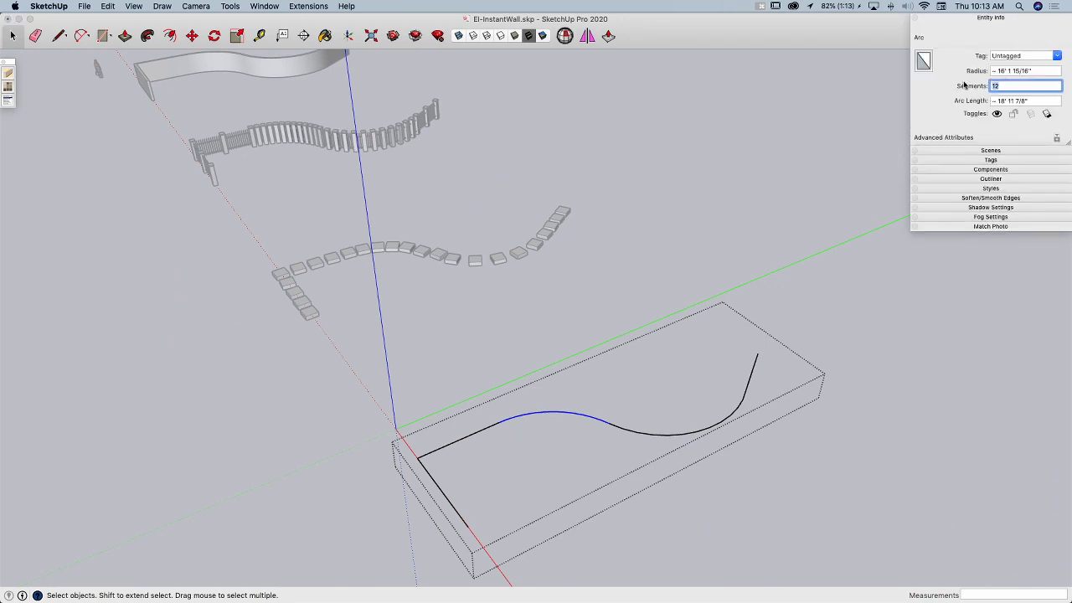
{"action": "type", "text": "4"}
{"action": "left_click", "coordinate": [636, 436]}
{"action": "left_click", "coordinate": [636, 436]}
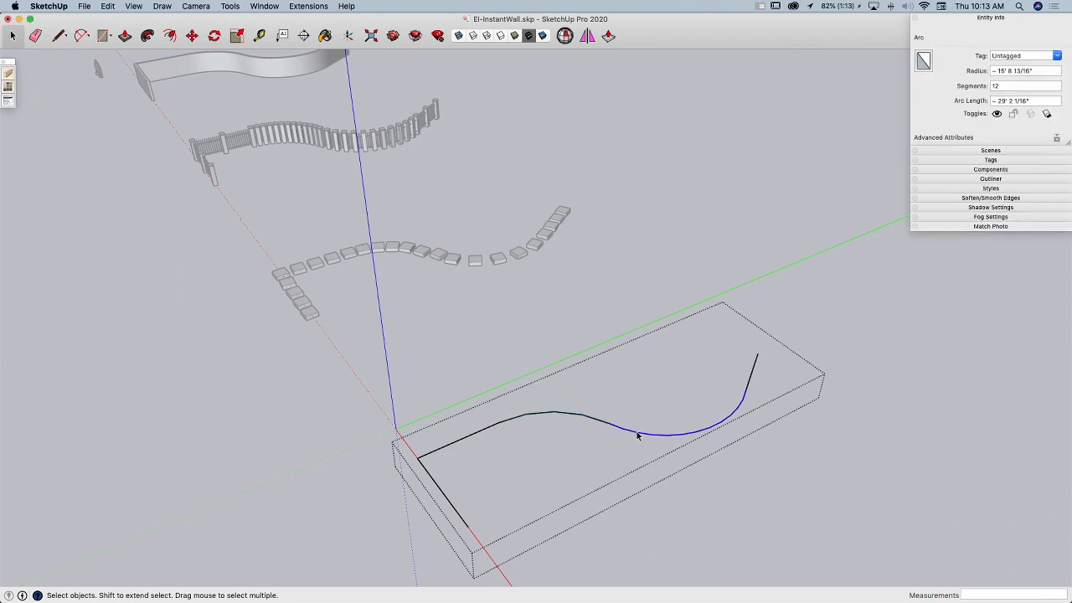
{"action": "left_click", "coordinate": [1000, 87]}
{"action": "type", "text": "4"}
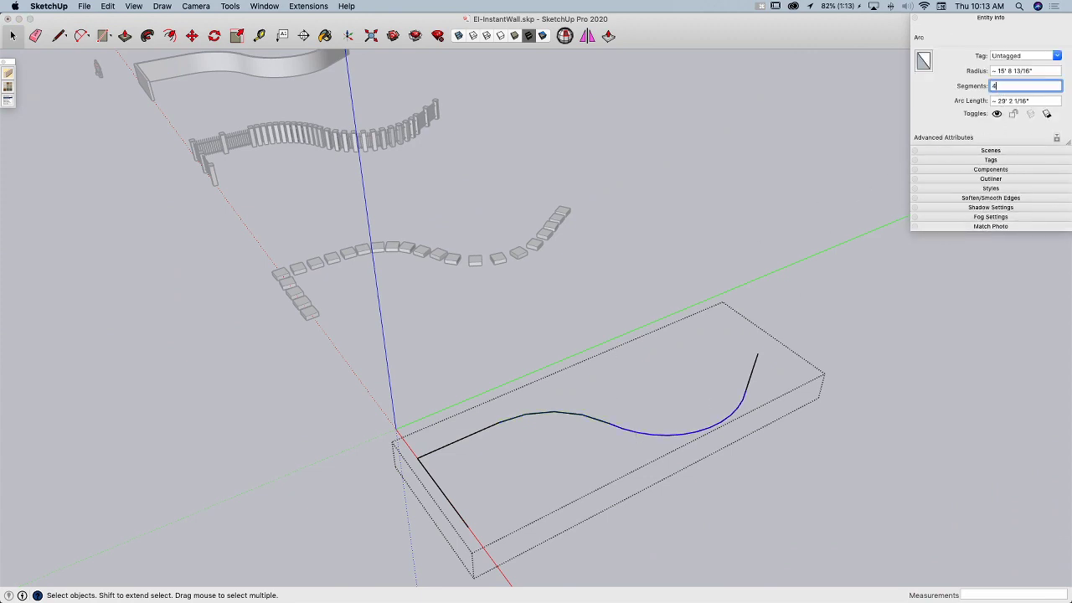
{"action": "key", "text": "Return"}
{"action": "left_click", "coordinate": [828, 203]}
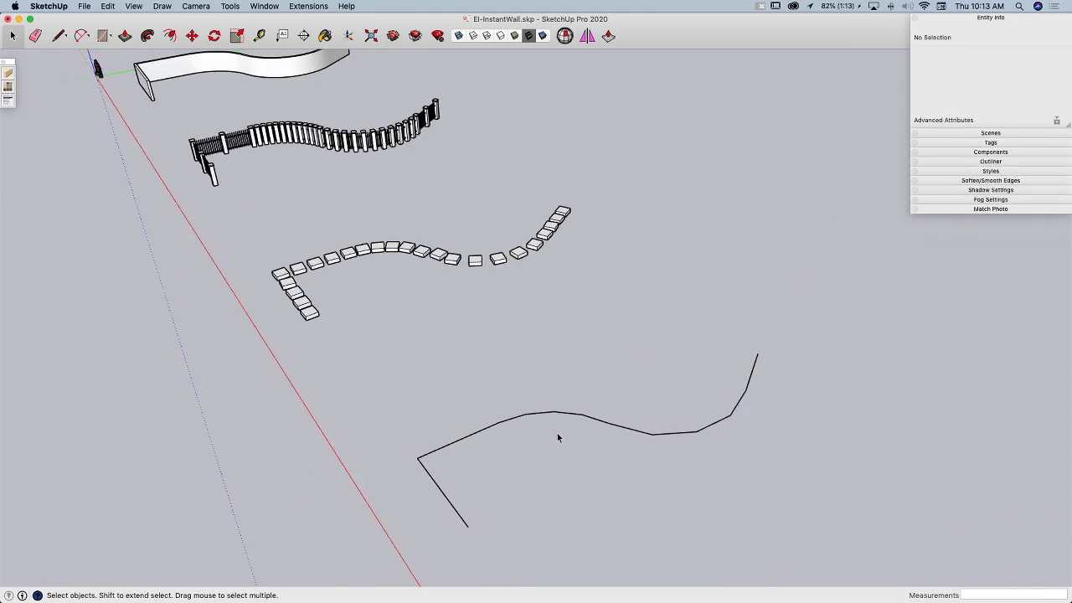
{"action": "left_click", "coordinate": [574, 416]}
Generate a Stepping Stones 2 path along the faceted curve and orbit and zoom to inspect it.
{"action": "left_click", "coordinate": [8, 74]}
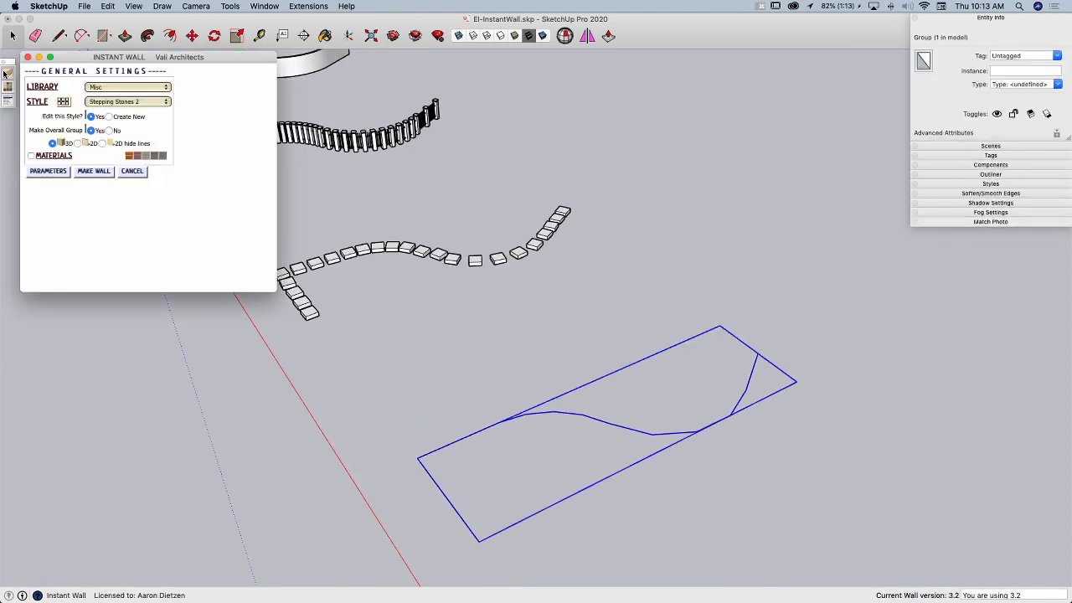
{"action": "left_click", "coordinate": [94, 173]}
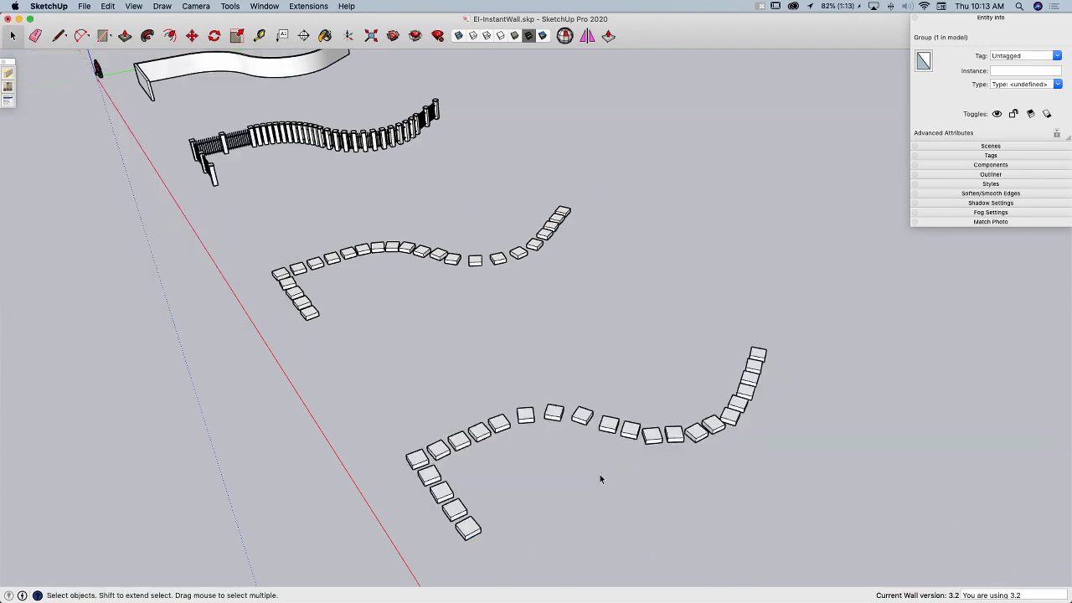
{"action": "middle_click_drag", "start_coordinate": [584, 518], "coordinate": [498, 441]}
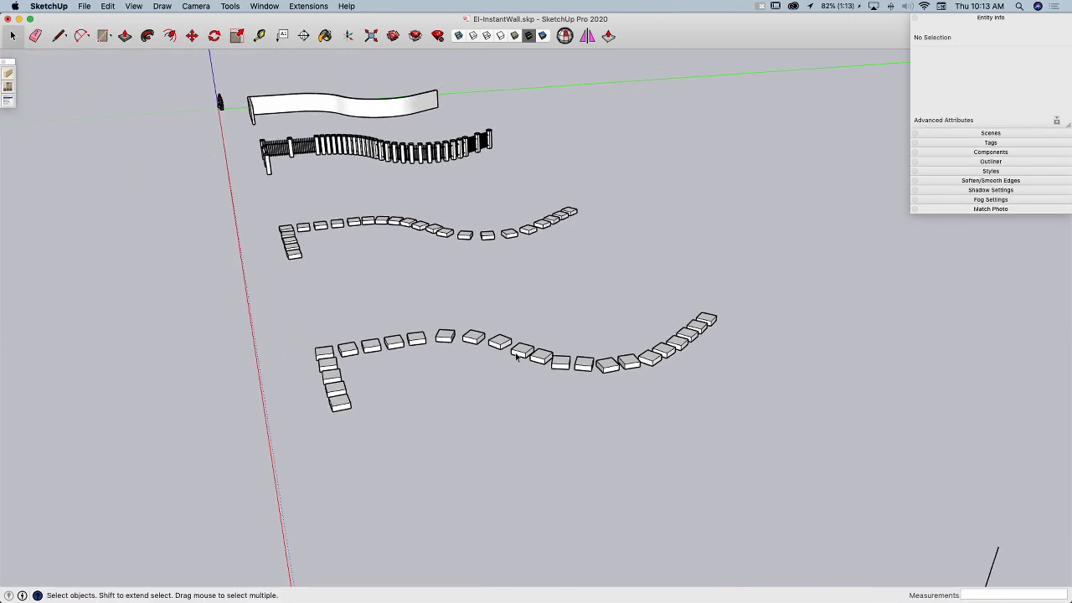
{"action": "middle_click_drag", "start_coordinate": [438, 361], "coordinate": [552, 381]}
{"action": "middle_click_drag", "start_coordinate": [673, 382], "coordinate": [433, 239]}
{"action": "scroll", "coordinate": [538, 425], "scroll_direction": "up", "scroll_amount": 4}
{"action": "scroll", "coordinate": [649, 441], "scroll_direction": "down", "scroll_amount": 3}
{"action": "scroll", "coordinate": [283, 150], "scroll_direction": "up", "scroll_amount": 5}
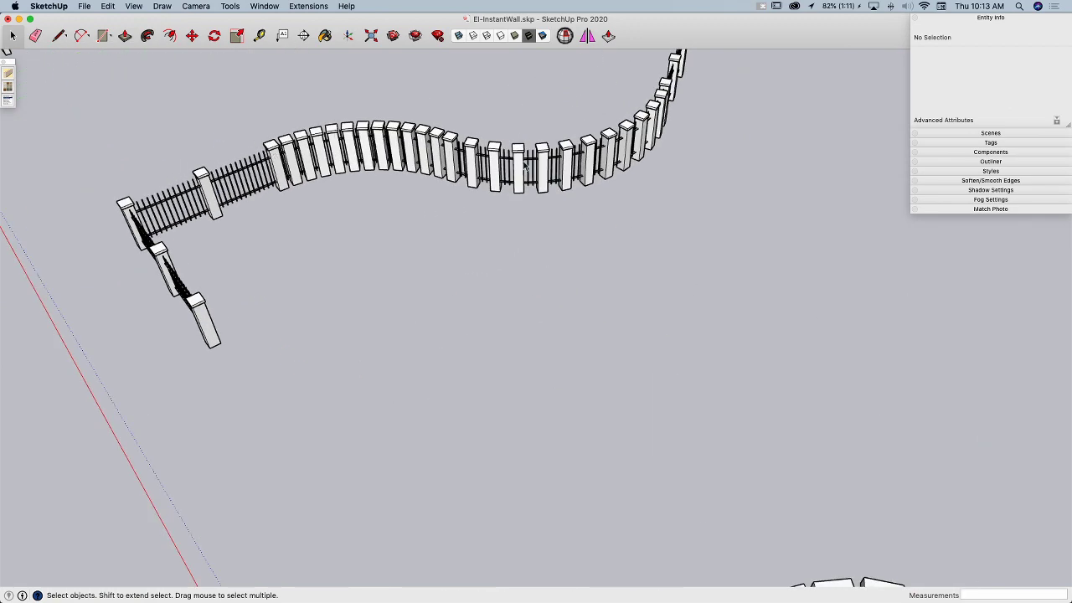
{"action": "scroll", "coordinate": [141, 130], "scroll_direction": "down", "scroll_amount": 3}
{"action": "scroll", "coordinate": [142, 131], "scroll_direction": "down", "scroll_amount": 5}
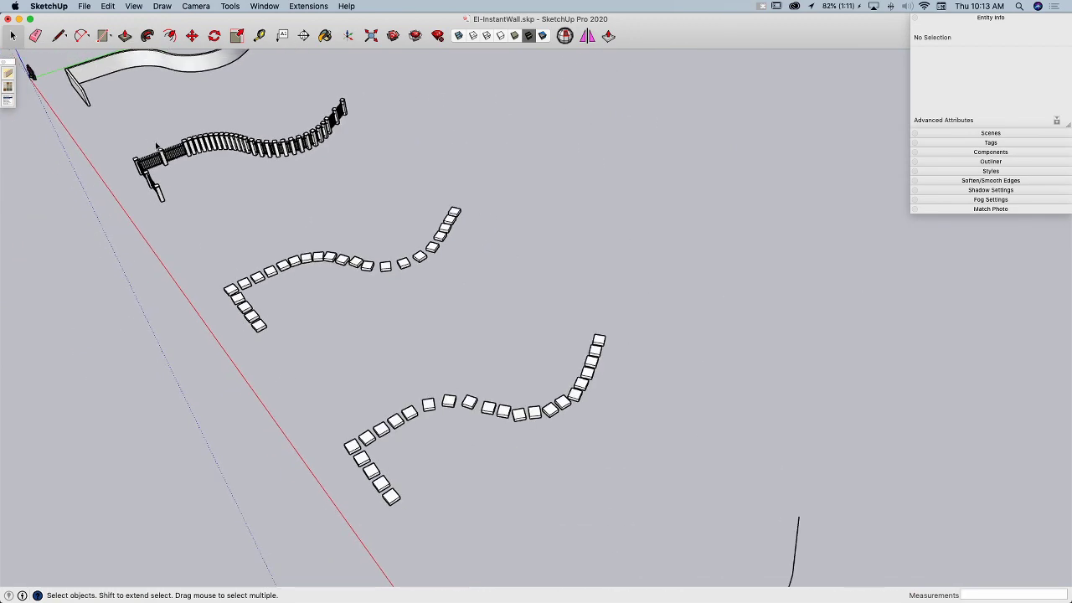
{"action": "scroll", "coordinate": [435, 350], "scroll_direction": "up", "scroll_amount": 4}
{"action": "scroll", "coordinate": [435, 350], "scroll_direction": "up", "scroll_amount": 2}
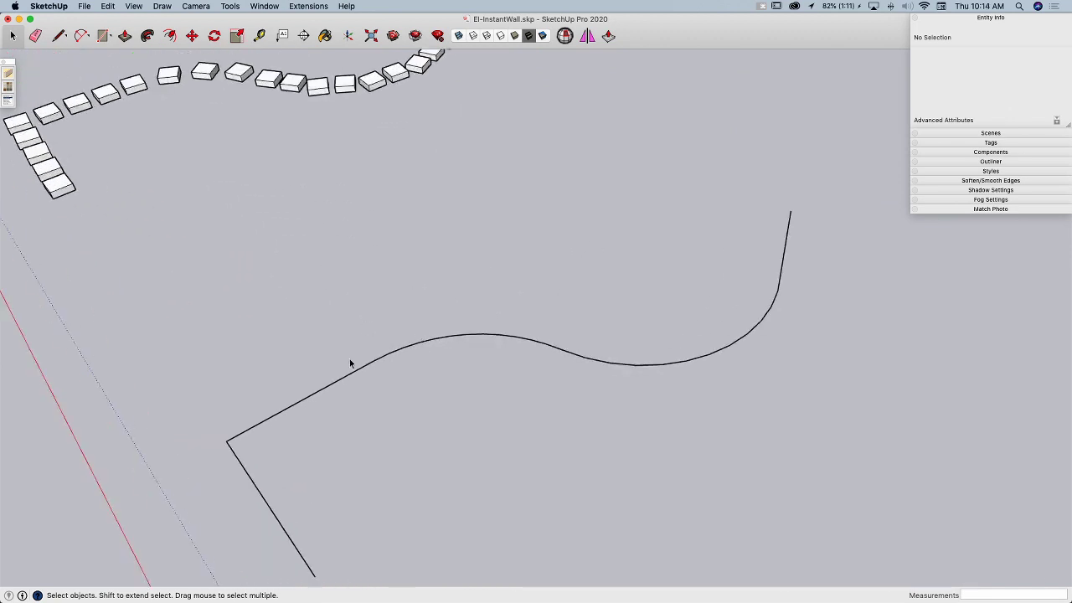
Cut the S-curve's left and right arcs to 3 segments each, then reselect the group.
{"action": "double_click", "coordinate": [487, 337]}
{"action": "left_click", "coordinate": [483, 336]}
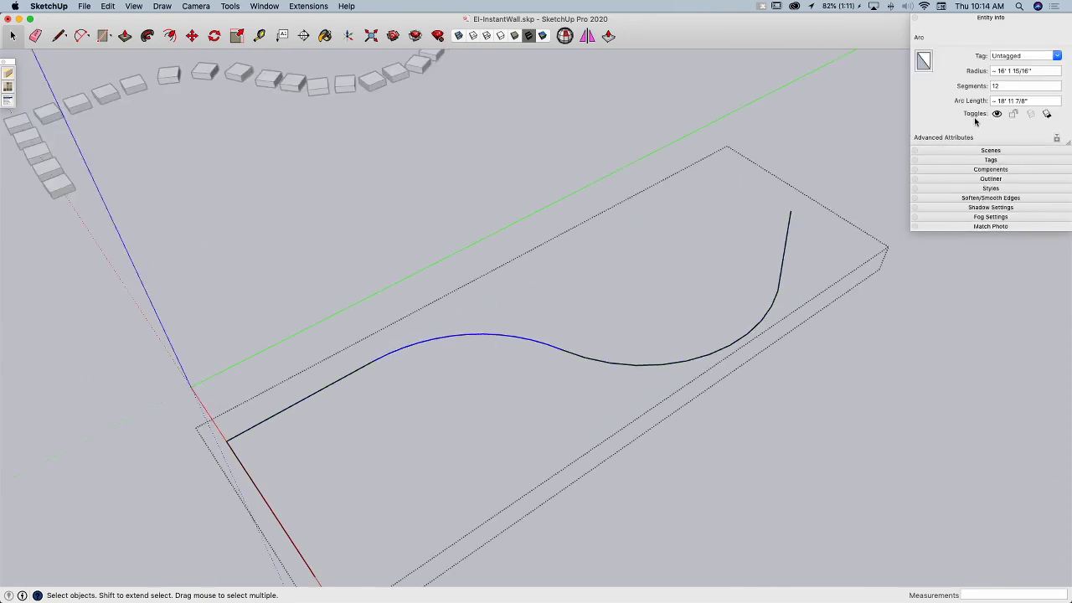
{"action": "left_click", "coordinate": [988, 86]}
{"action": "type", "text": "3"}
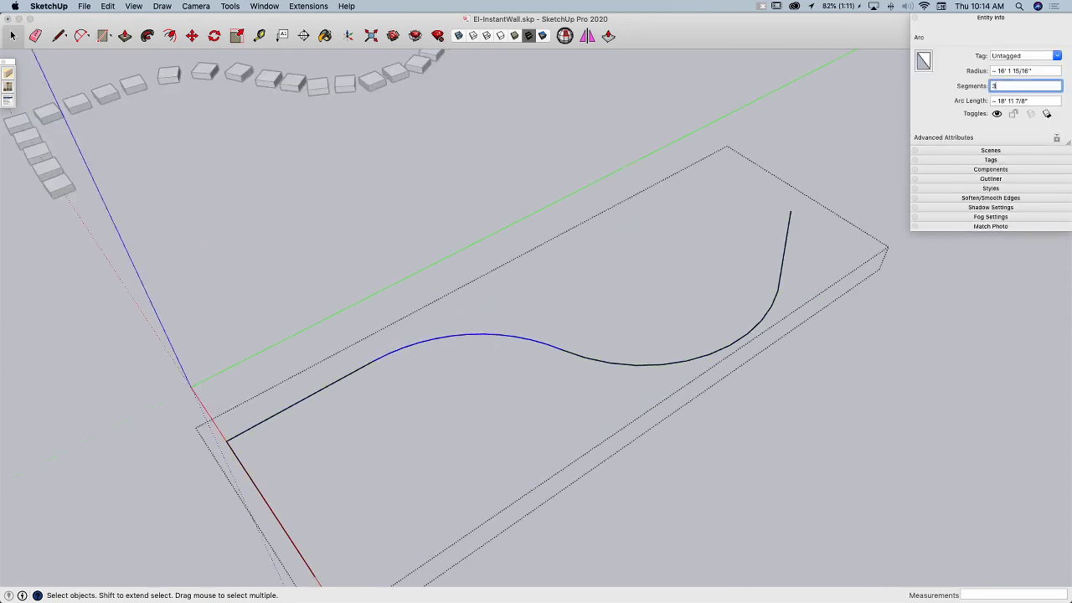
{"action": "key", "text": "Return"}
{"action": "left_click", "coordinate": [661, 366]}
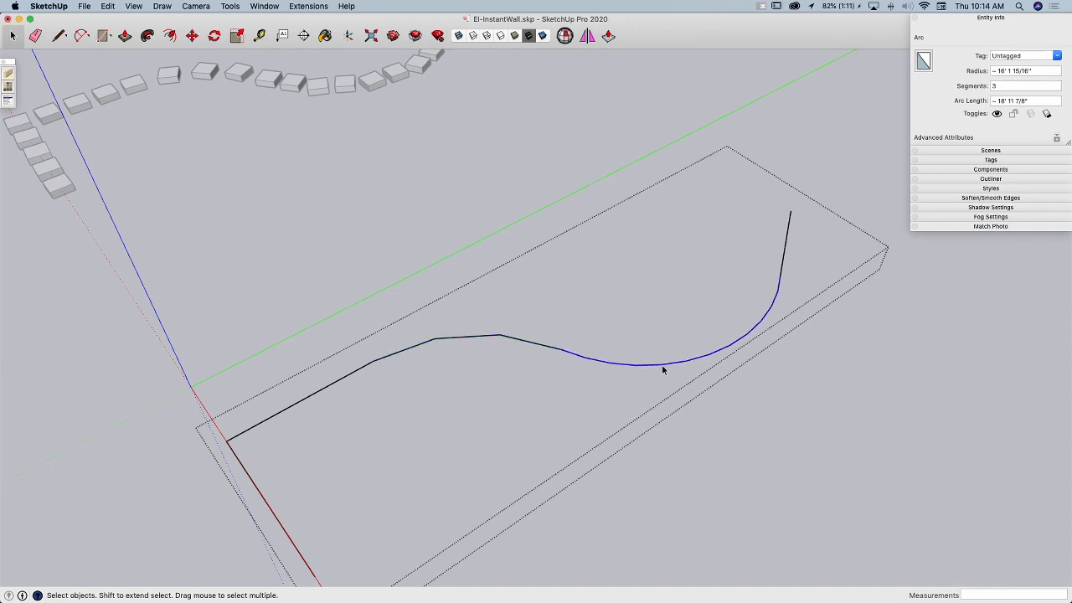
{"action": "left_click", "coordinate": [997, 85]}
{"action": "type", "text": "3"}
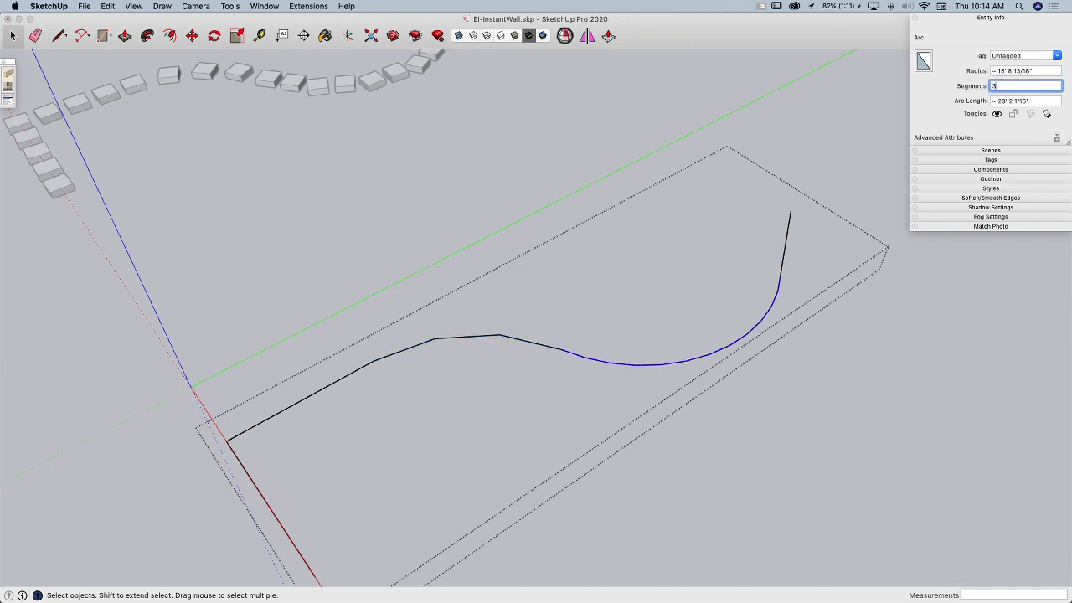
{"action": "key", "text": "Return"}
{"action": "left_click", "coordinate": [640, 278]}
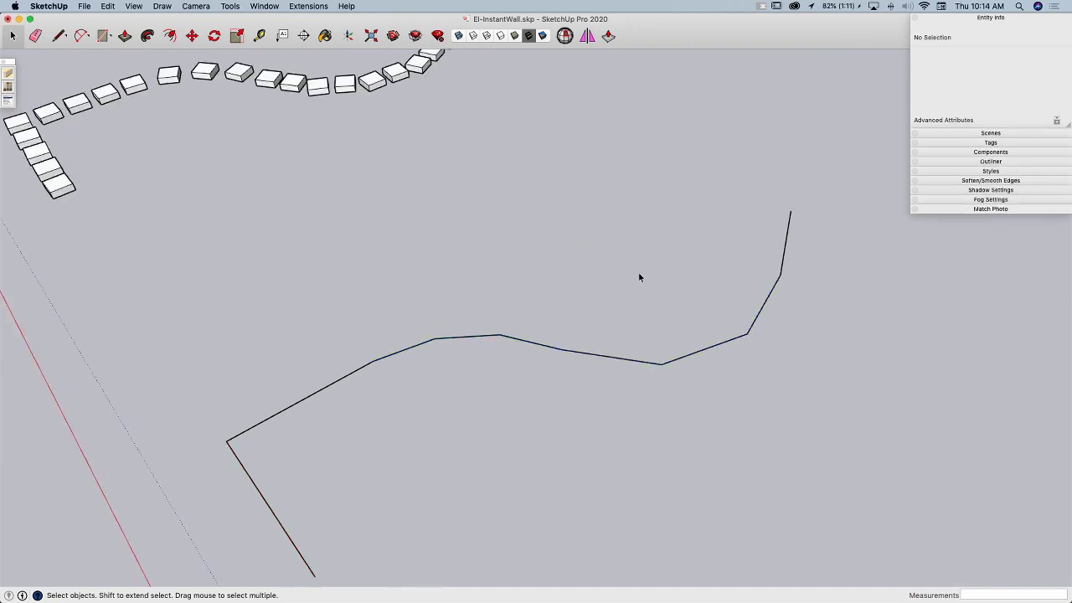
{"action": "left_click", "coordinate": [583, 355]}
Build a Wrought Iron Brick 4 fence from the Walls, Fences library along the curve.
{"action": "left_click", "coordinate": [8, 80]}
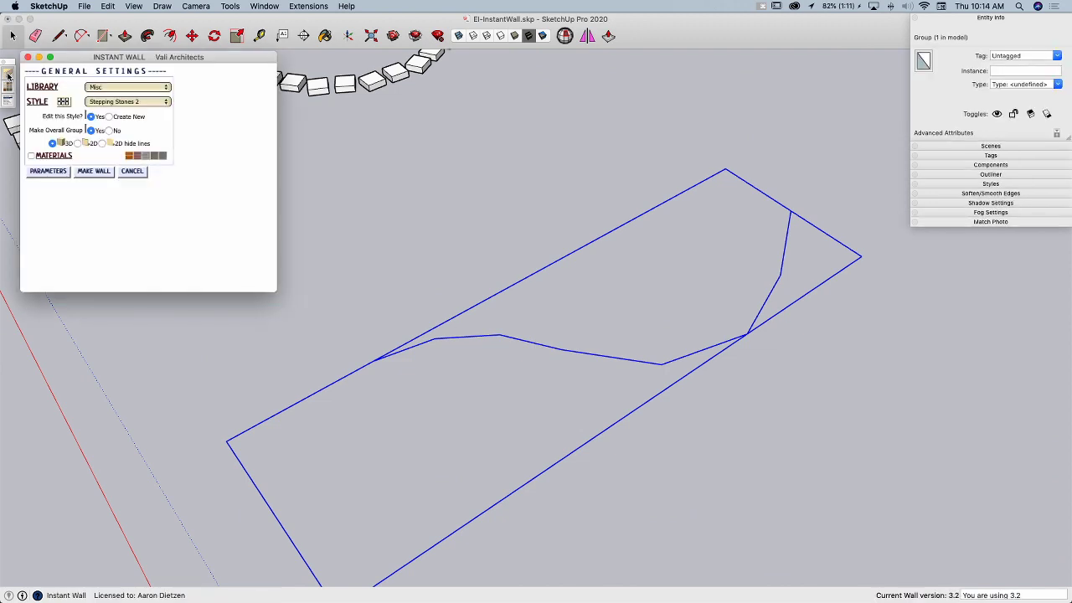
{"action": "left_click", "coordinate": [122, 87]}
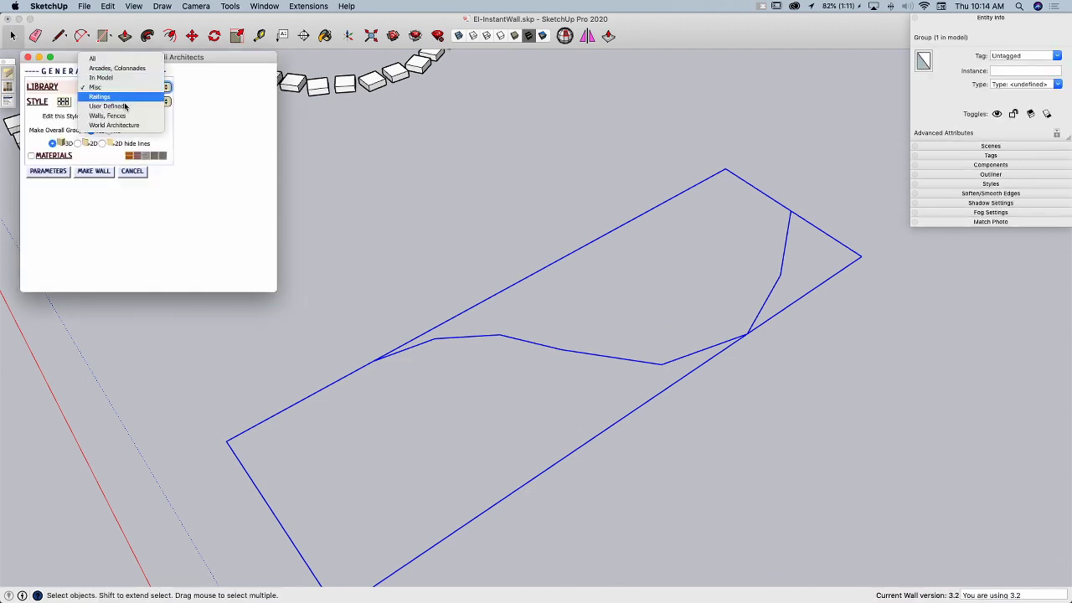
{"action": "left_click", "coordinate": [109, 112]}
{"action": "left_click", "coordinate": [65, 102]}
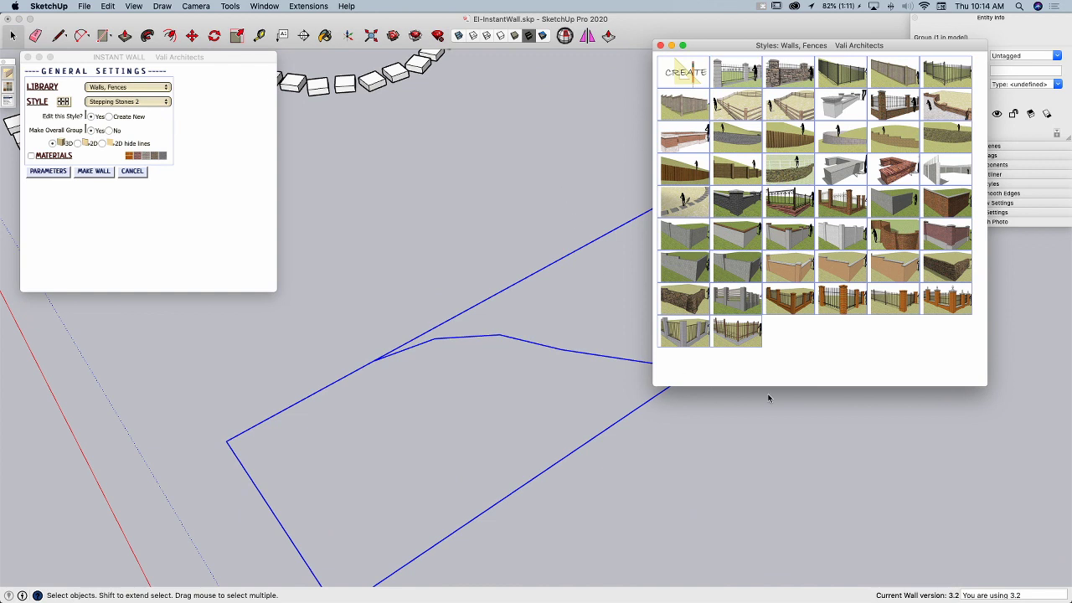
{"action": "left_click", "coordinate": [942, 304]}
{"action": "left_click", "coordinate": [98, 172]}
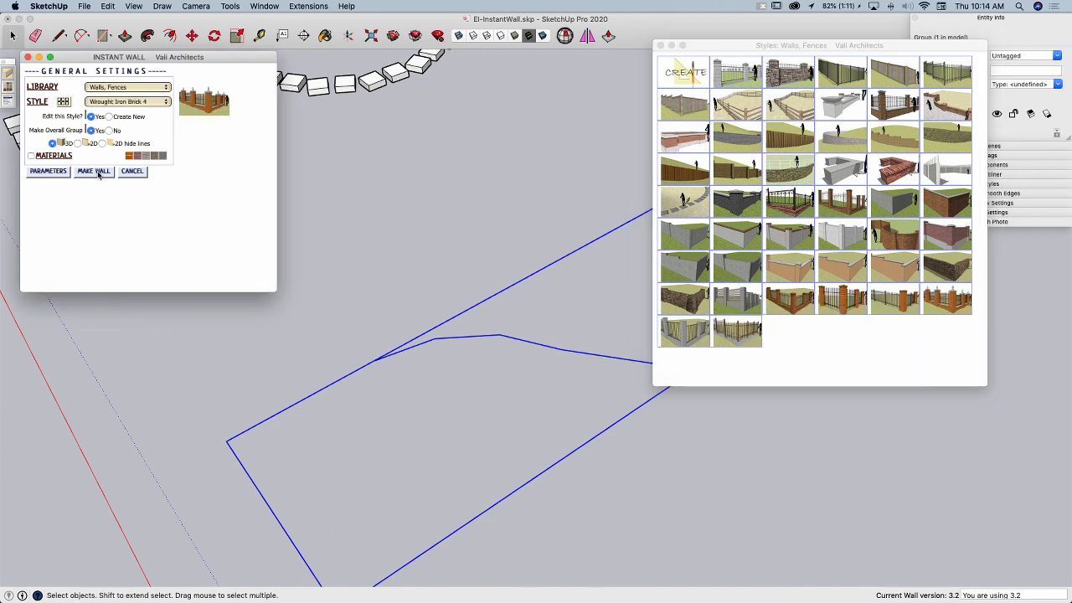
{"action": "left_click", "coordinate": [94, 172]}
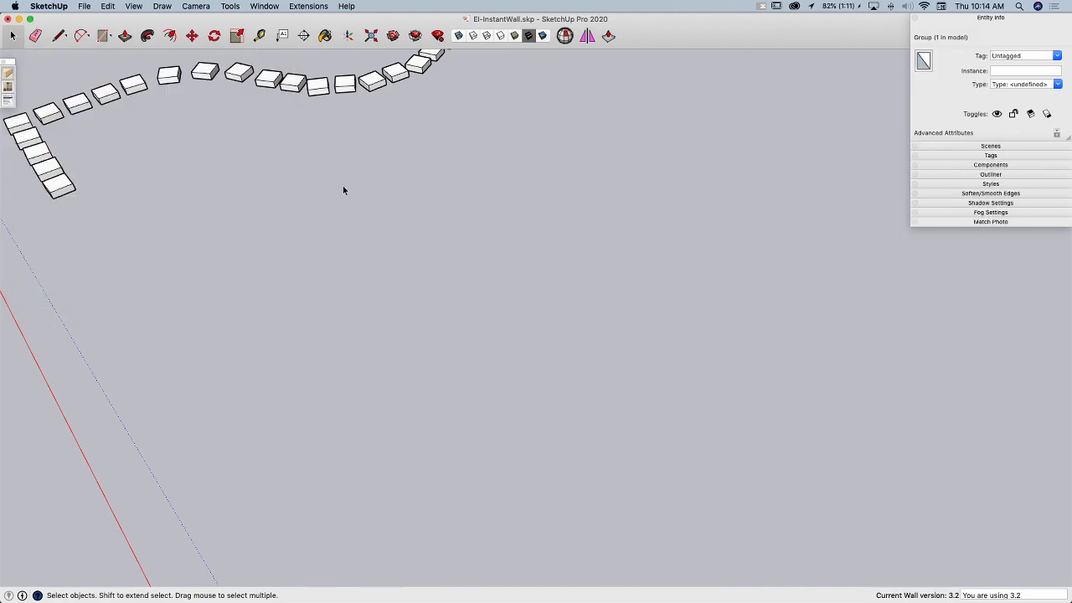
Deselect, orbit and zoom out to view the new fence beside the stone paths.
{"action": "left_click", "coordinate": [343, 190]}
{"action": "middle_click_drag", "start_coordinate": [333, 219], "coordinate": [335, 360]}
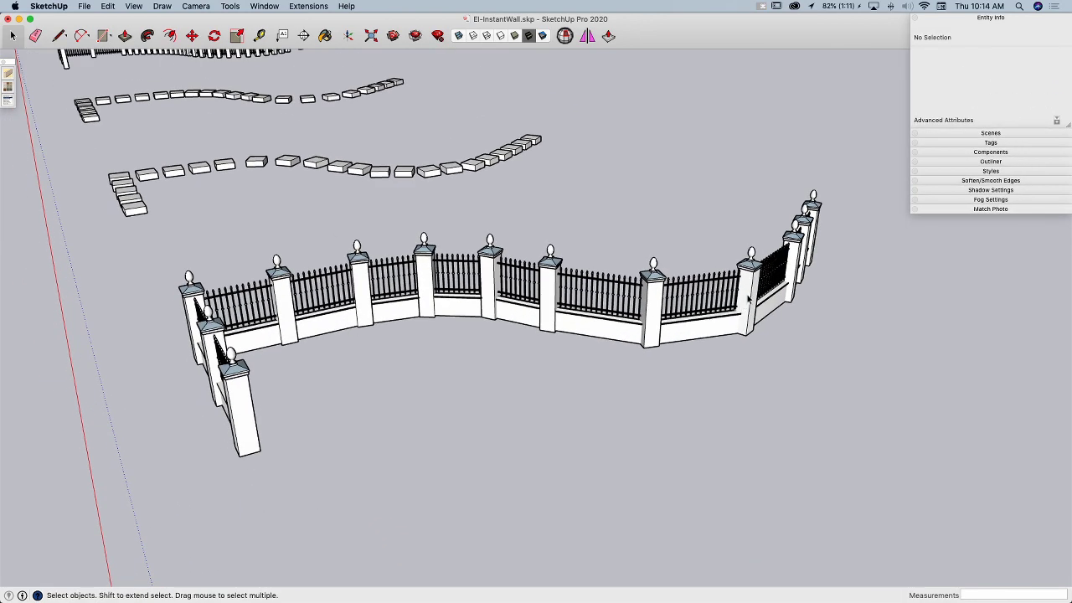
{"action": "middle_click_drag", "start_coordinate": [751, 298], "coordinate": [743, 356]}
{"action": "scroll", "coordinate": [574, 222], "scroll_direction": "down", "scroll_amount": 3}
{"action": "scroll", "coordinate": [505, 373], "scroll_direction": "down", "scroll_amount": 3}
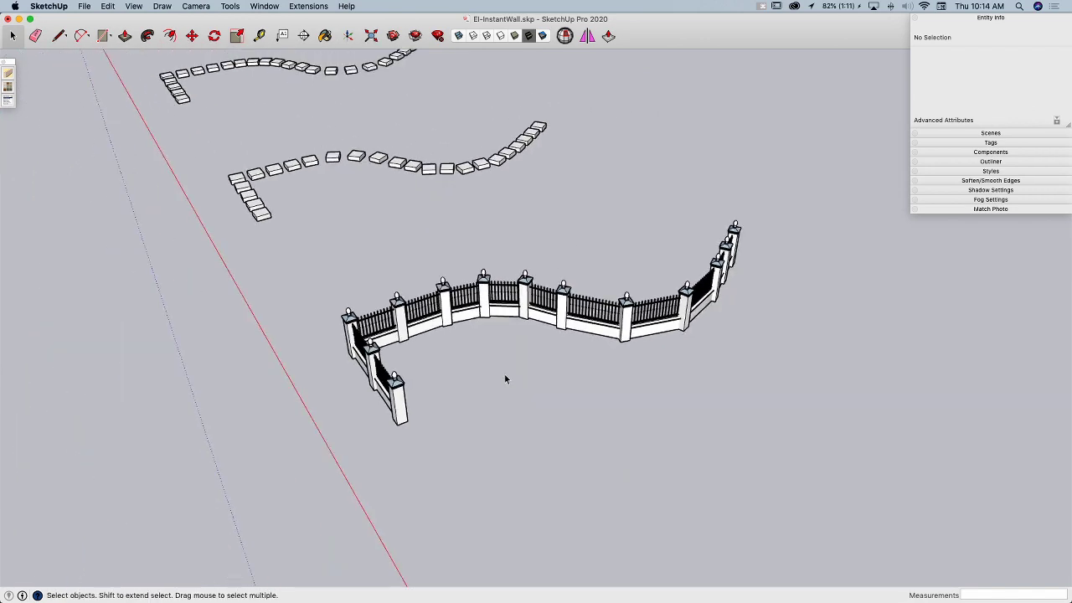